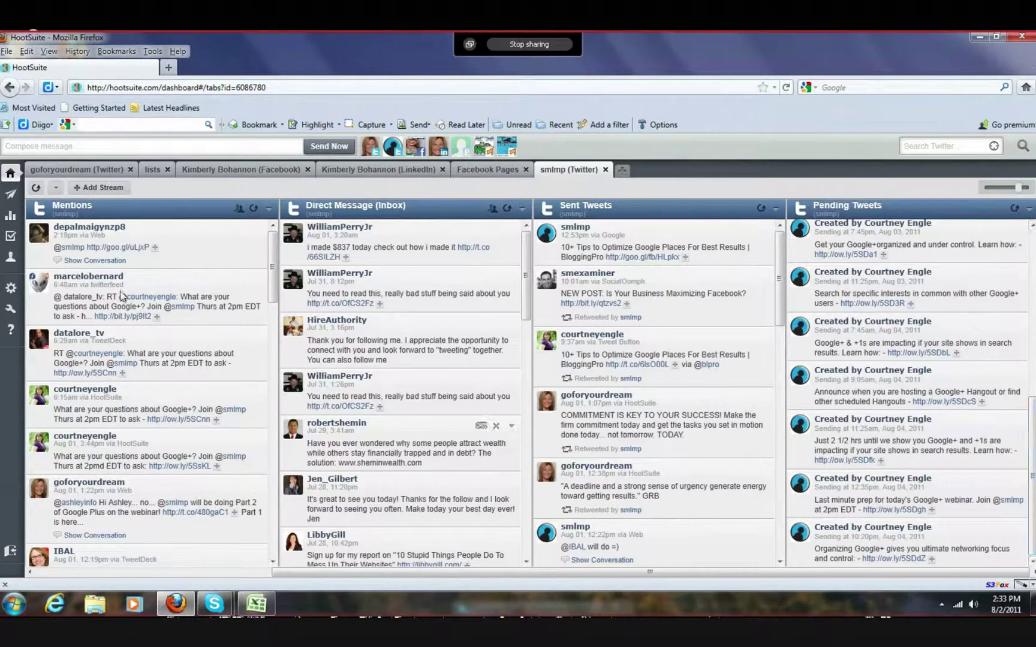
Start a new message and open the bulk scheduling form from its scheduling options.
{"action": "left_click", "coordinate": [78, 145]}
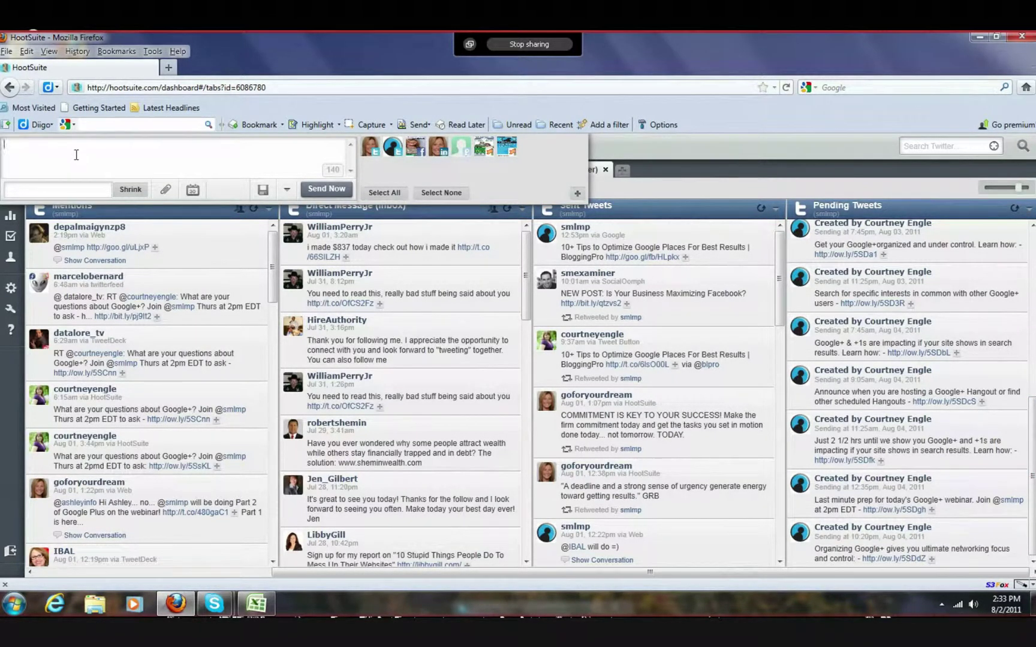
{"action": "left_click", "coordinate": [192, 190]}
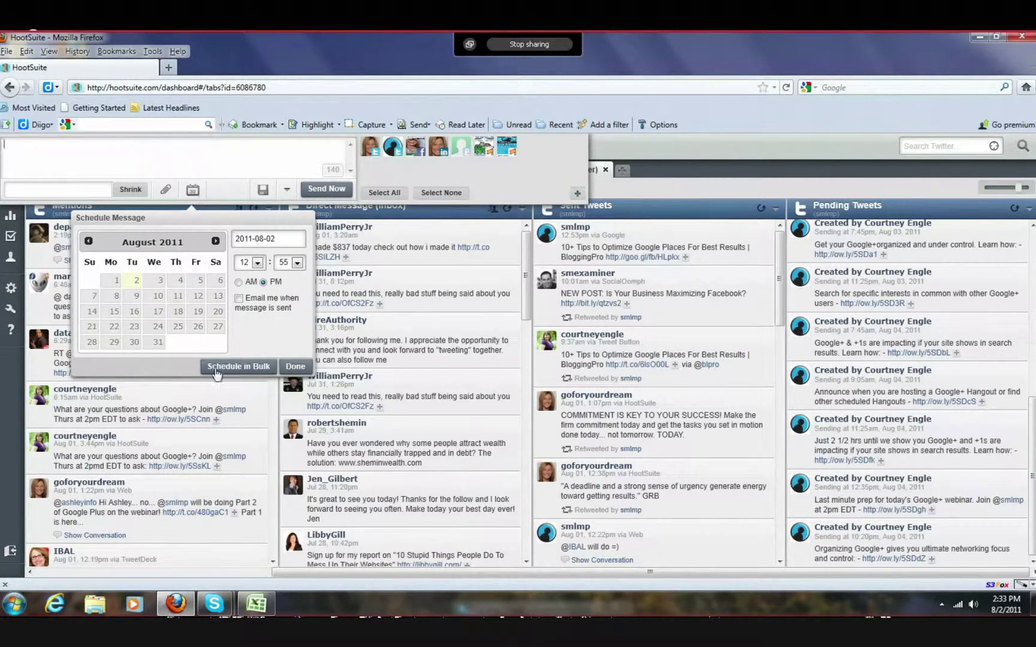
{"action": "left_click", "coordinate": [238, 368]}
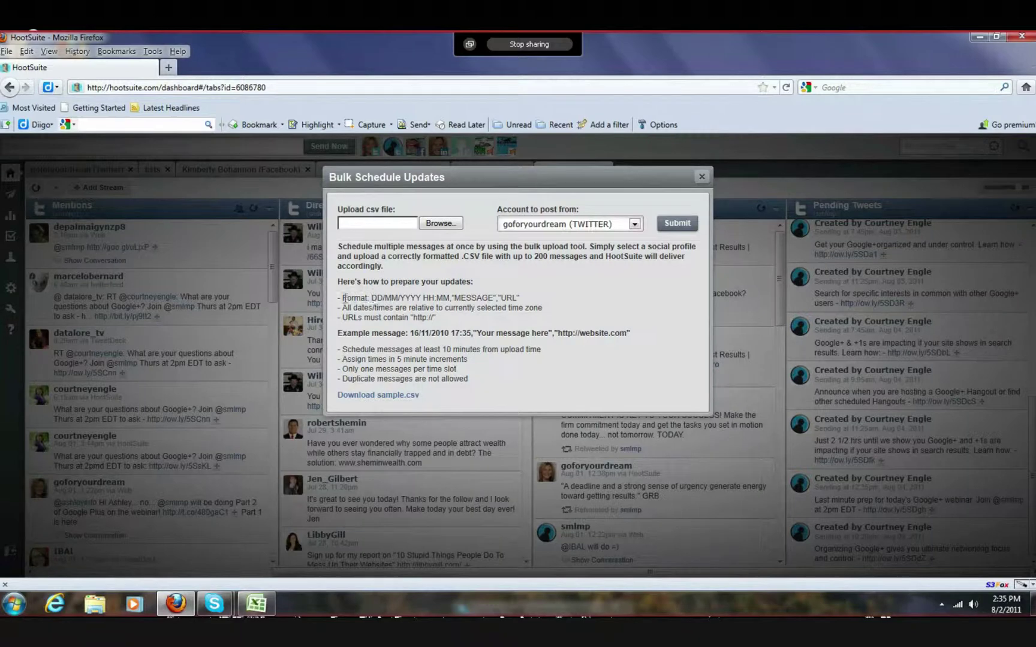
Examine the required CSV line format in the bulk scheduling instructions, highlighting the date and time pattern.
{"action": "left_click_drag", "start_coordinate": [344, 297], "coordinate": [521, 307]}
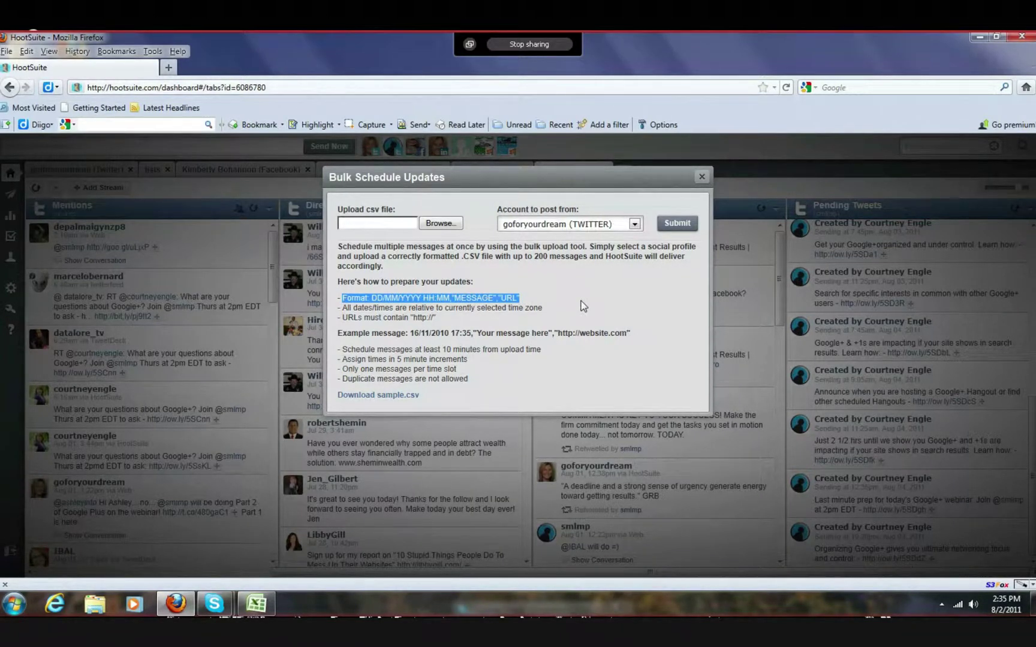
{"action": "left_click", "coordinate": [534, 301]}
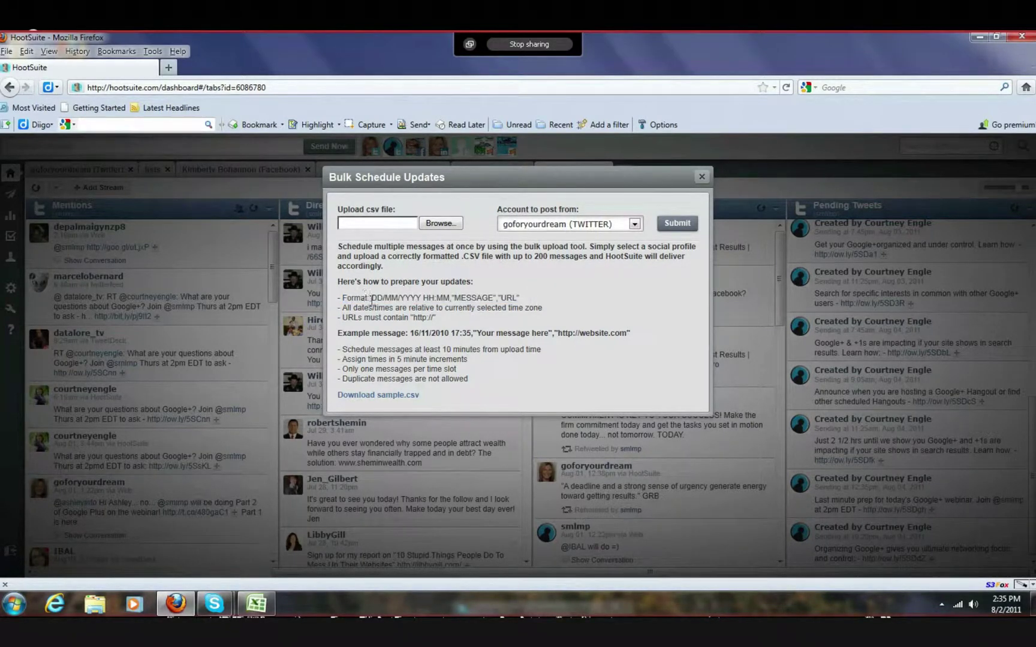
{"action": "left_click_drag", "start_coordinate": [371, 298], "coordinate": [422, 297]}
{"action": "left_click_drag", "start_coordinate": [422, 298], "coordinate": [451, 300]}
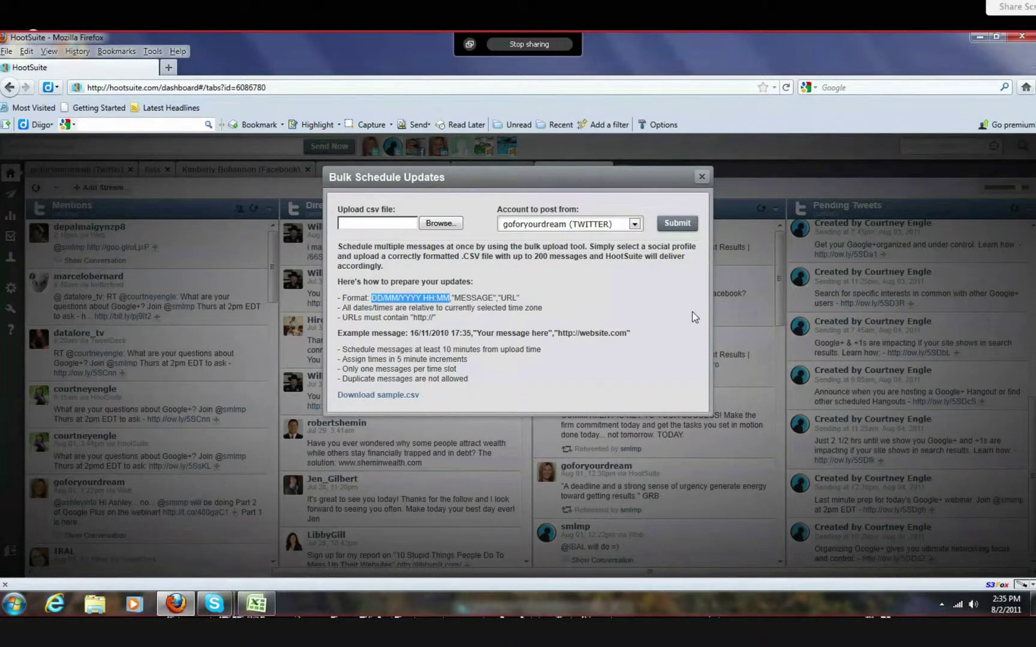
Stop the current screen sharing and switch to the gplus2a.csv spreadsheet in Microsoft Excel.
{"action": "left_click", "coordinate": [523, 46]}
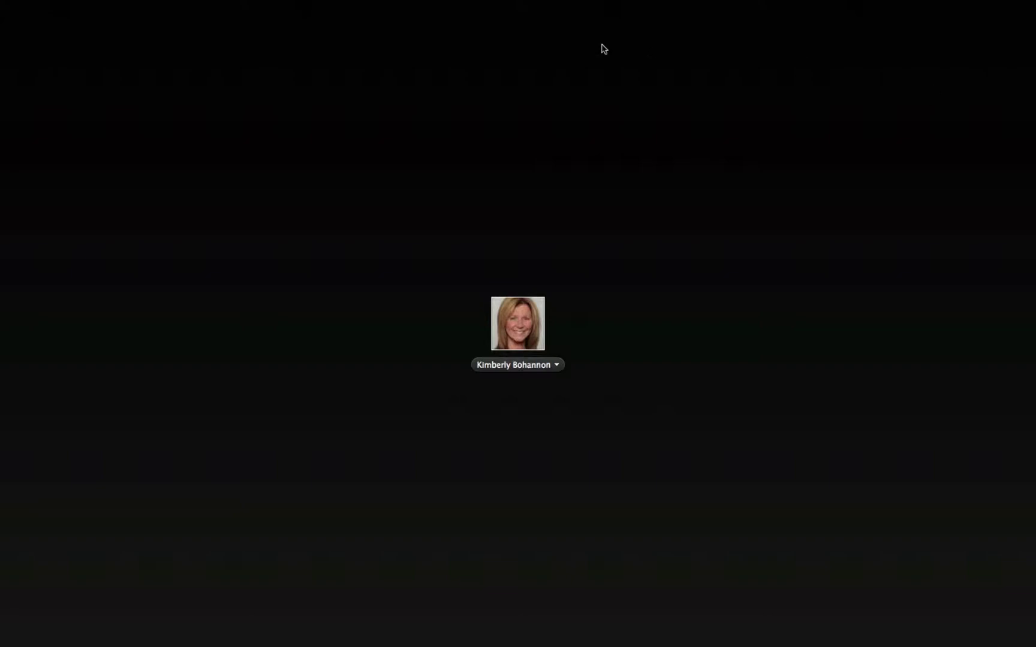
{"action": "key", "text": "super+Tab"}
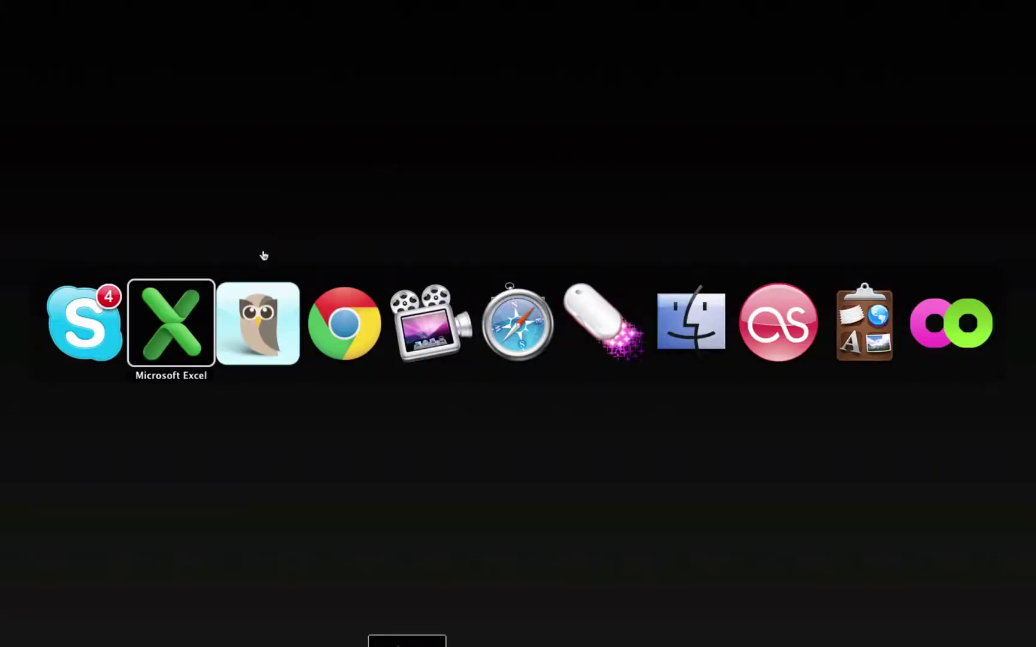
{"action": "left_click", "coordinate": [200, 303]}
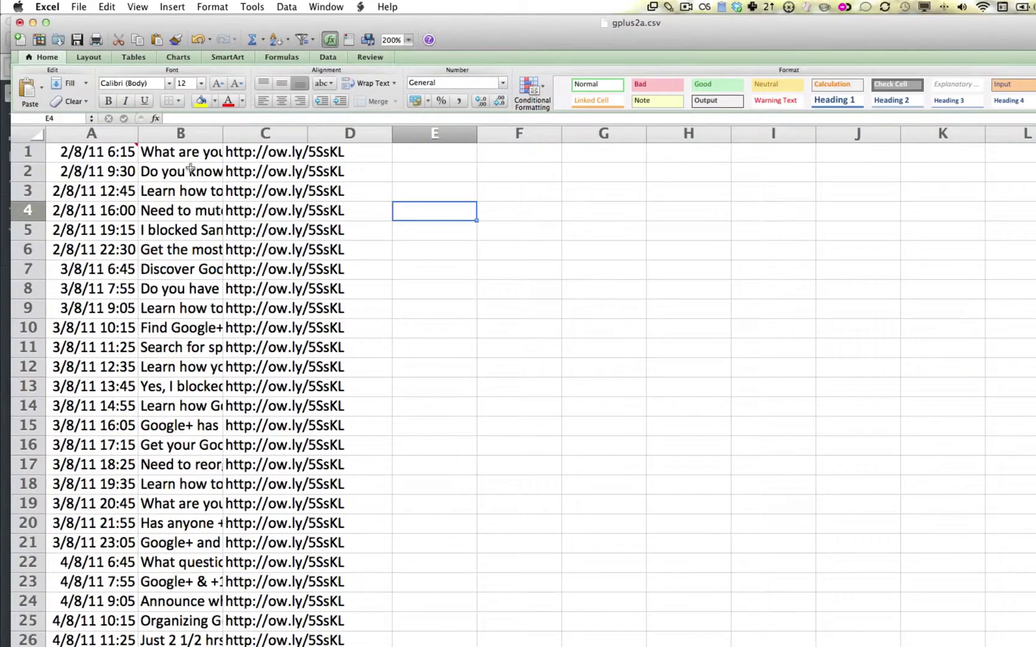
Try the custom number format DD/MM/YYYY HH:MM on the dates in column A and cancel the formatting dialog.
{"action": "mouse_move", "coordinate": [22, 78]}
{"action": "left_click", "coordinate": [103, 134]}
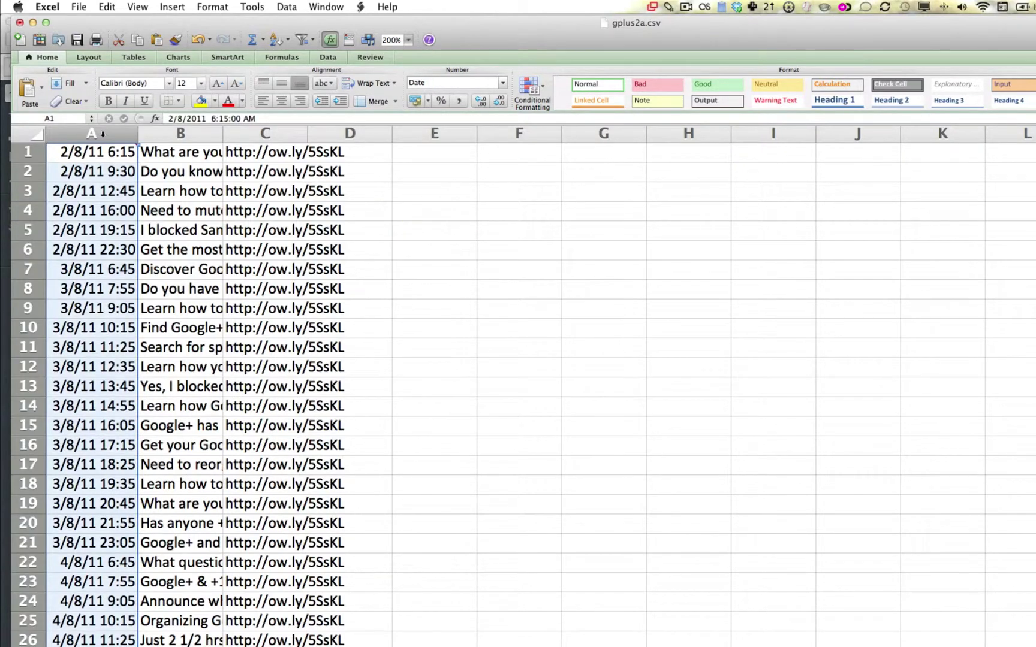
{"action": "right_click", "coordinate": [103, 135]}
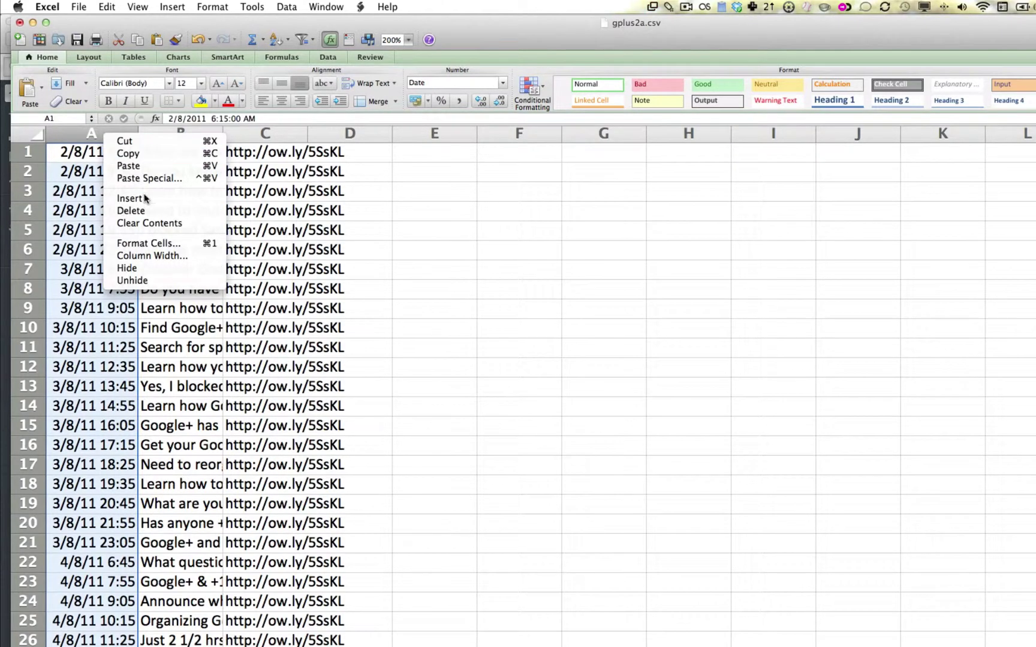
{"action": "left_click", "coordinate": [165, 249]}
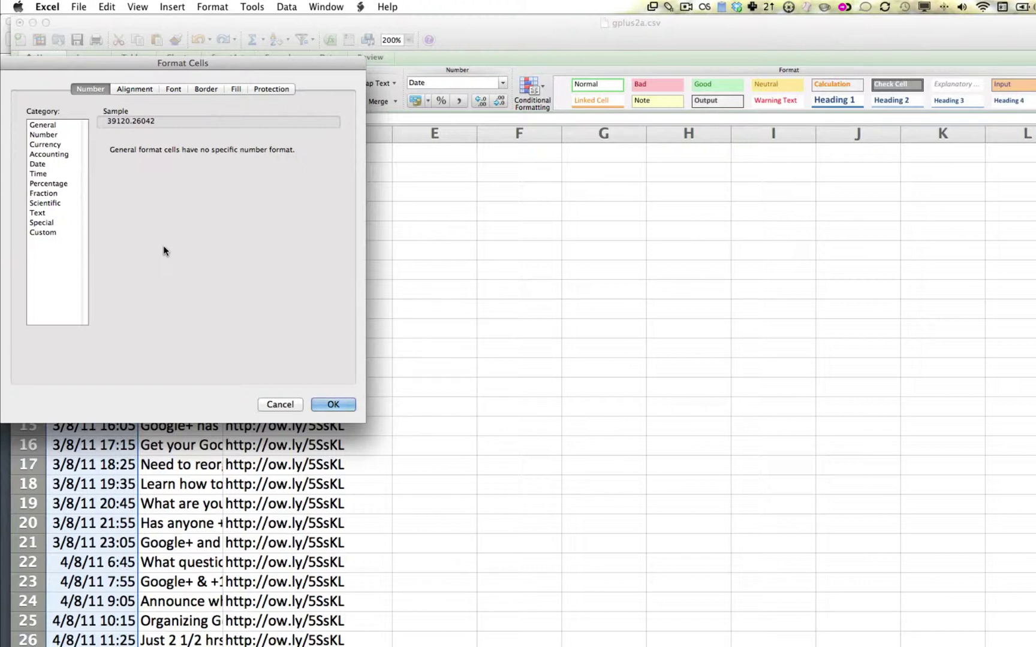
{"action": "left_click", "coordinate": [36, 232]}
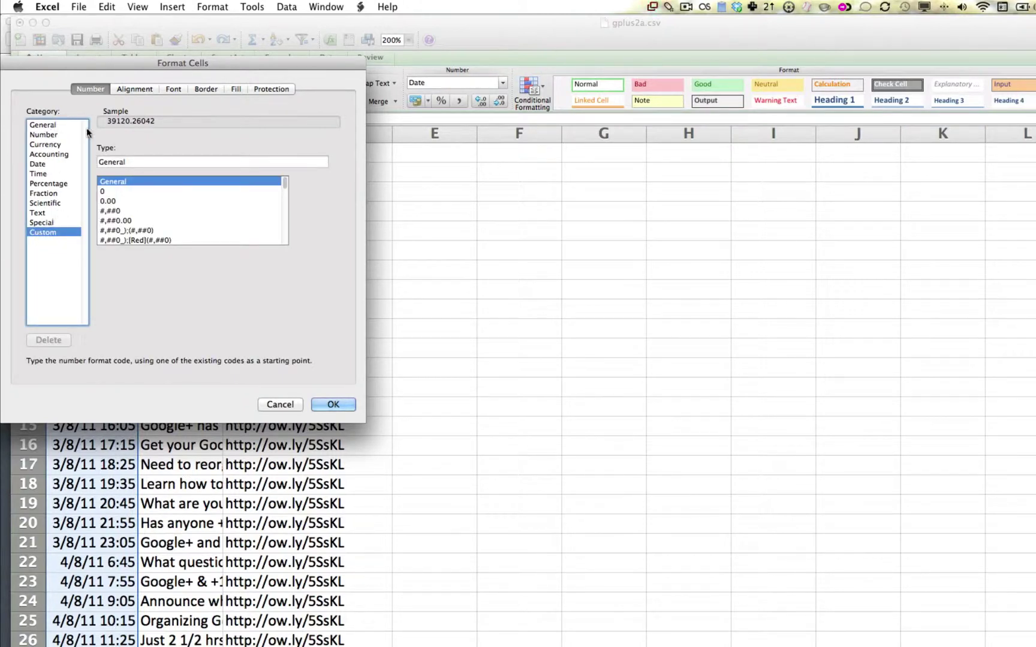
{"action": "left_click", "coordinate": [143, 162]}
{"action": "double_click", "coordinate": [145, 161]}
{"action": "key", "text": "BackSpace"}
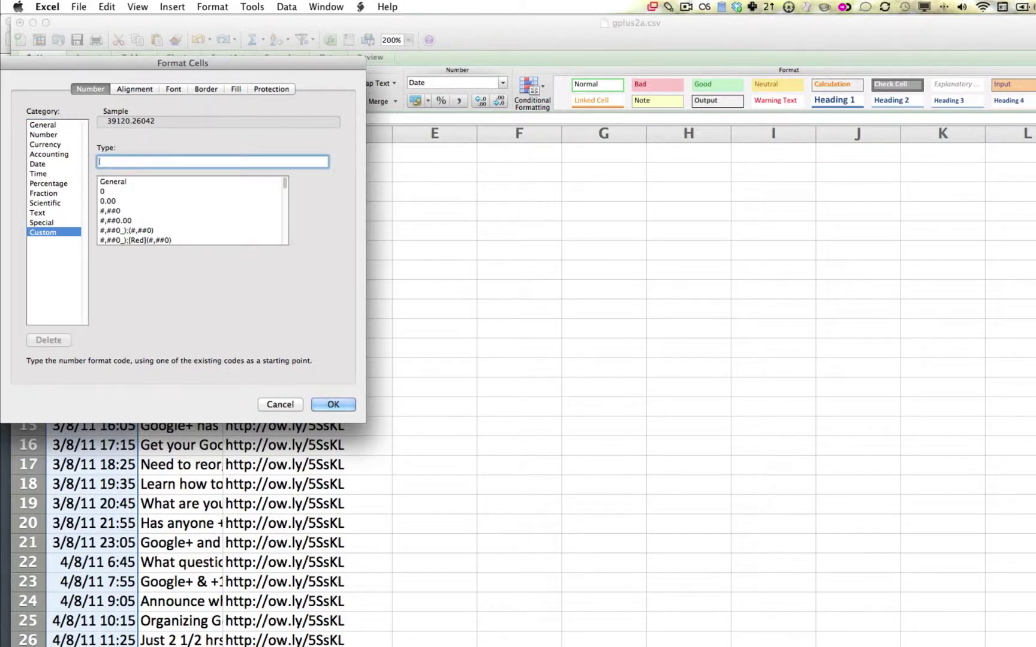
{"action": "type", "text": "DD/MM/YYYY HH:MM"}
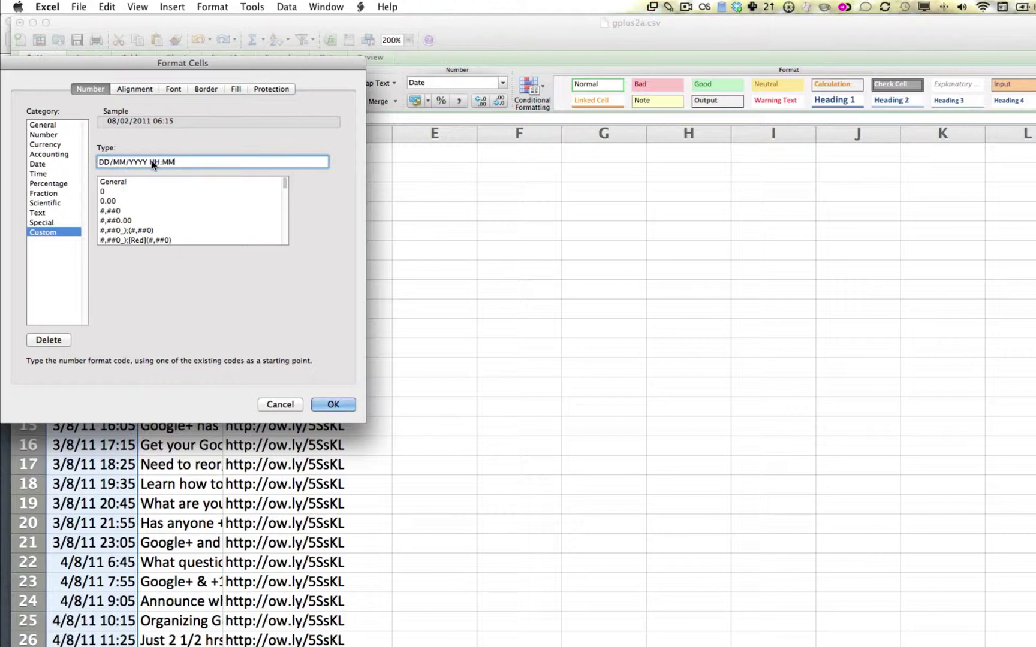
{"action": "left_click_drag", "start_coordinate": [187, 161], "coordinate": [97, 157]}
{"action": "left_click", "coordinate": [285, 406]}
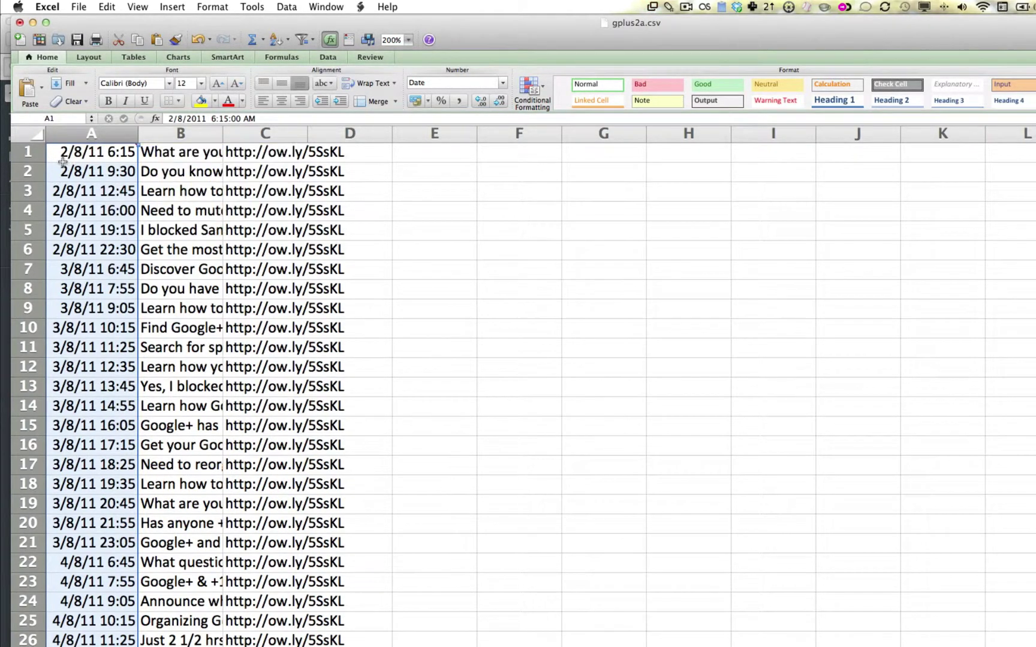
Fit column B's width to the full message texts and highlight the URL column, followed by the message column.
{"action": "mouse_move", "coordinate": [63, 160]}
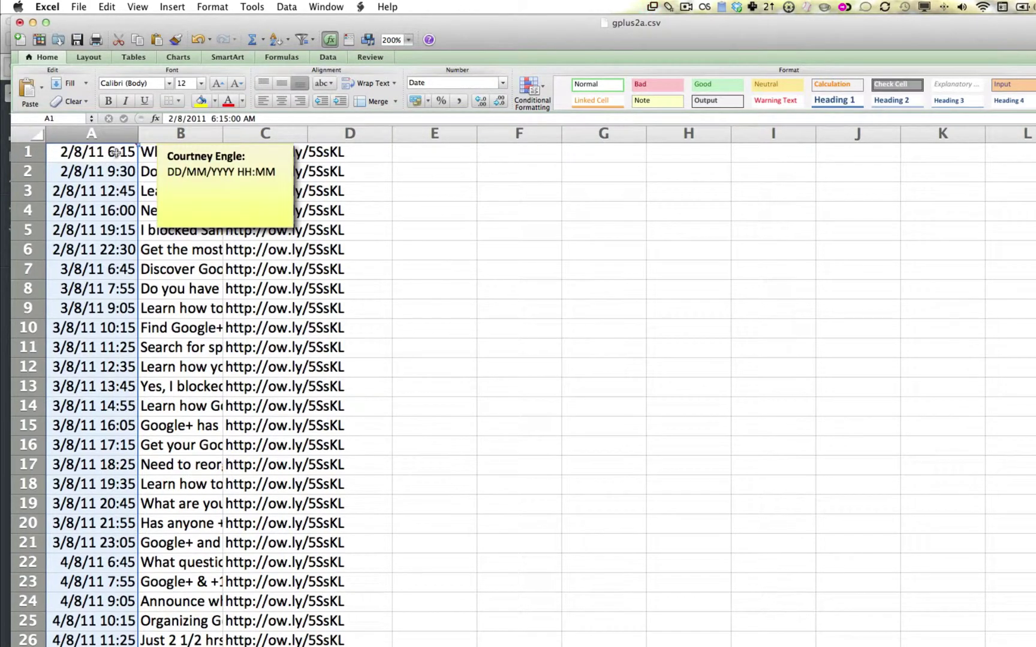
{"action": "left_click", "coordinate": [118, 211]}
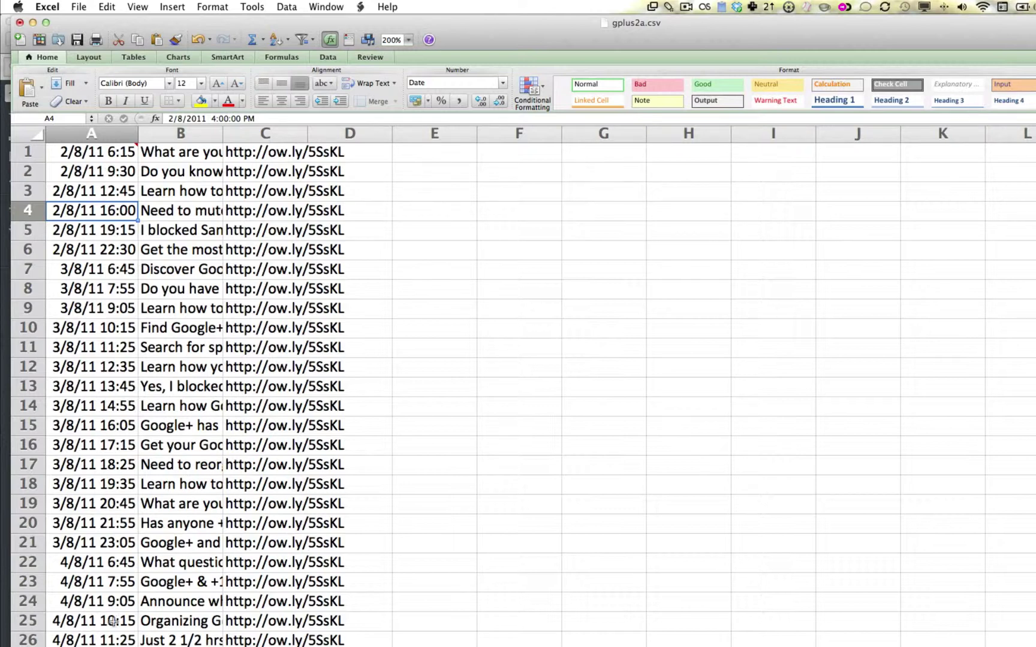
{"action": "double_click", "coordinate": [222, 133]}
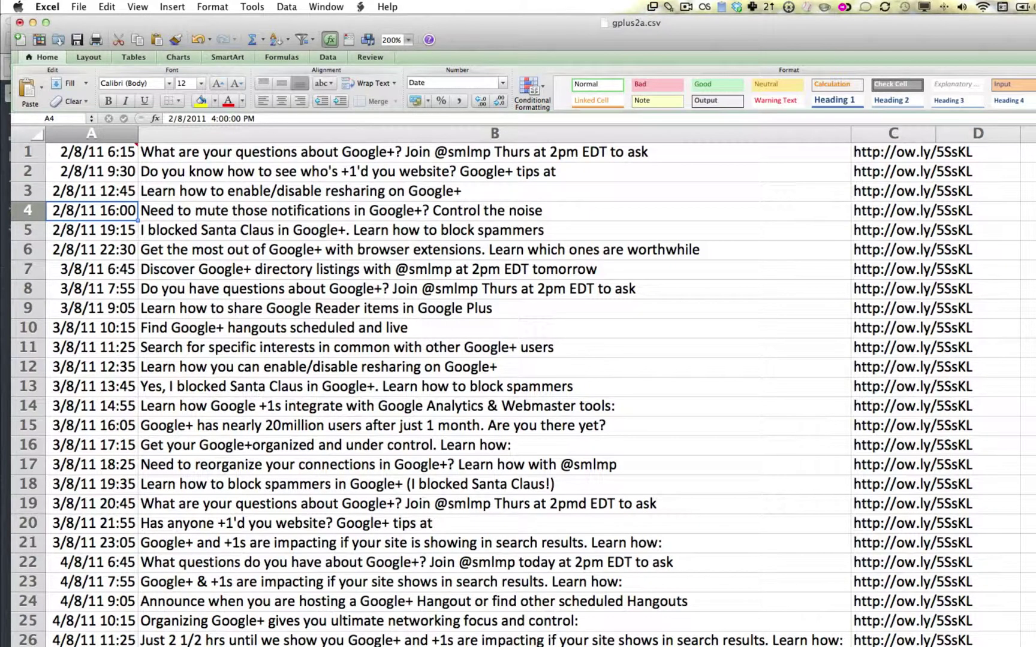
{"action": "left_click", "coordinate": [879, 136]}
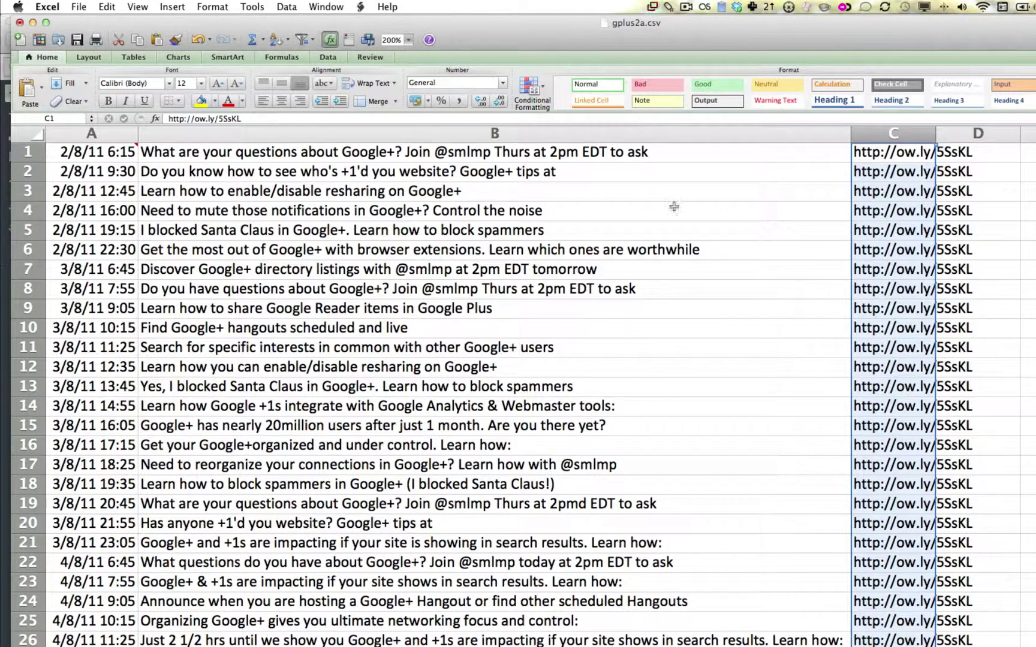
{"action": "left_click", "coordinate": [654, 139]}
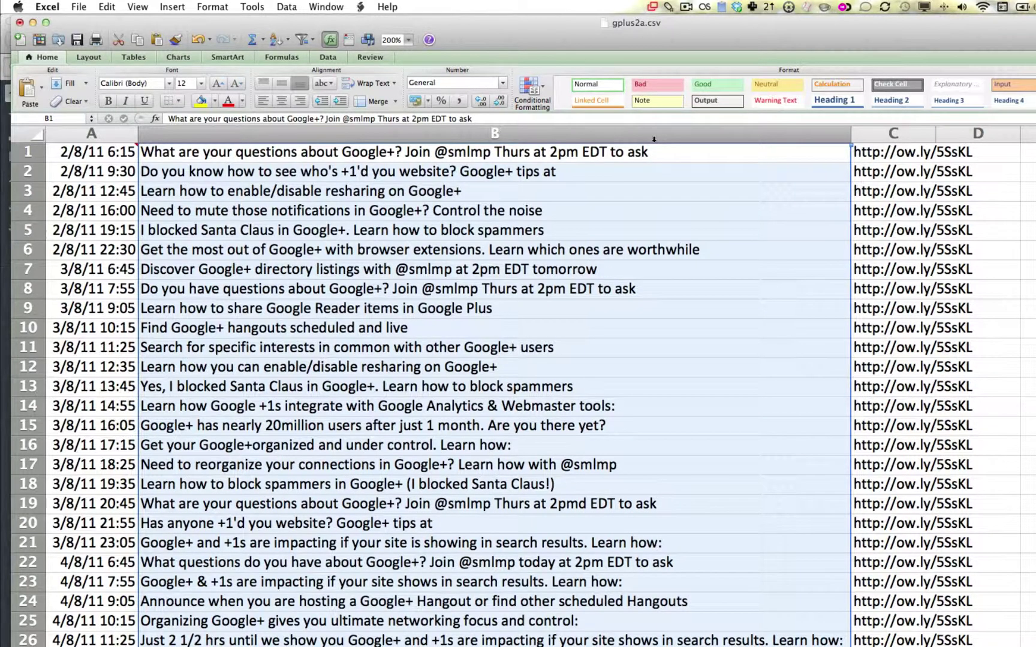
Stop the Skype screen sharing of the spreadsheet.
{"action": "left_click", "coordinate": [653, 8]}
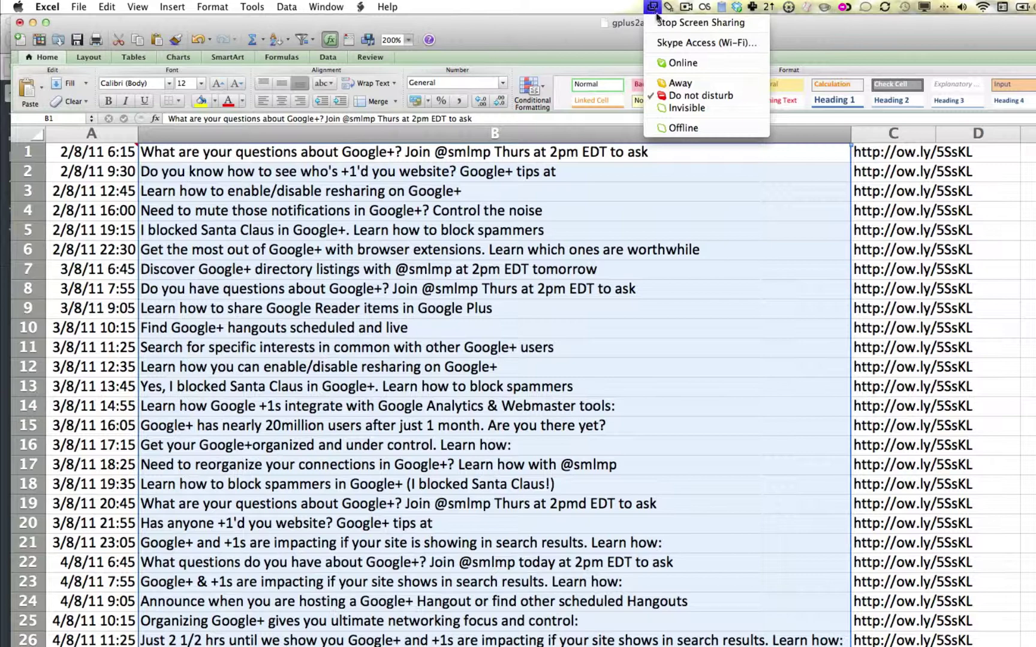
{"action": "left_click", "coordinate": [711, 24]}
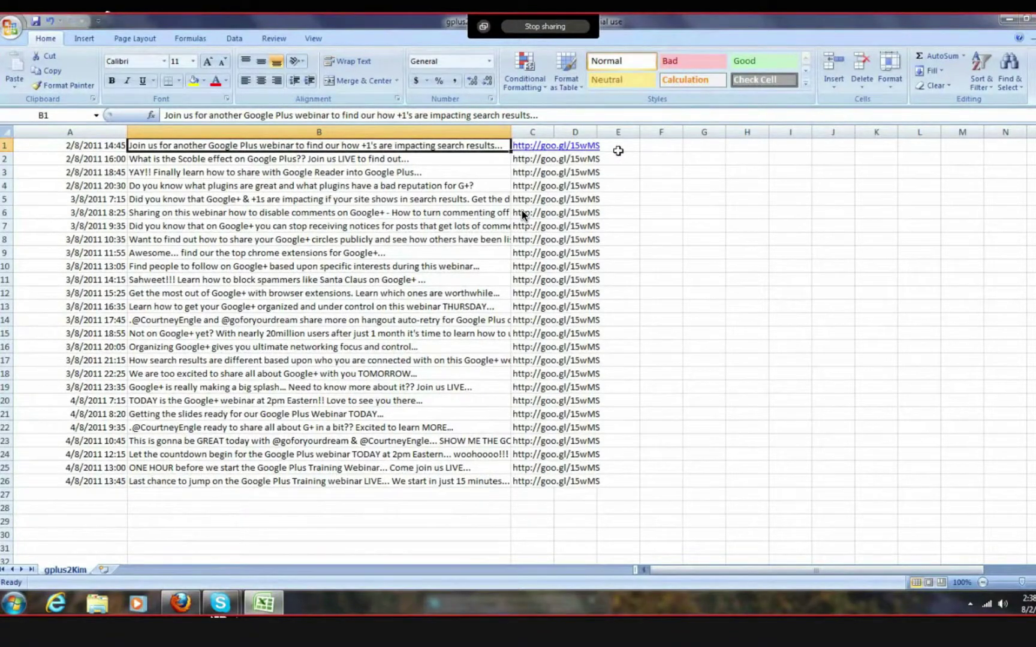
Check the contents of cell D1 beside the first URL and save gplus2Kim.csv, keeping the CSV format.
{"action": "left_click", "coordinate": [617, 150]}
{"action": "left_click", "coordinate": [569, 148]}
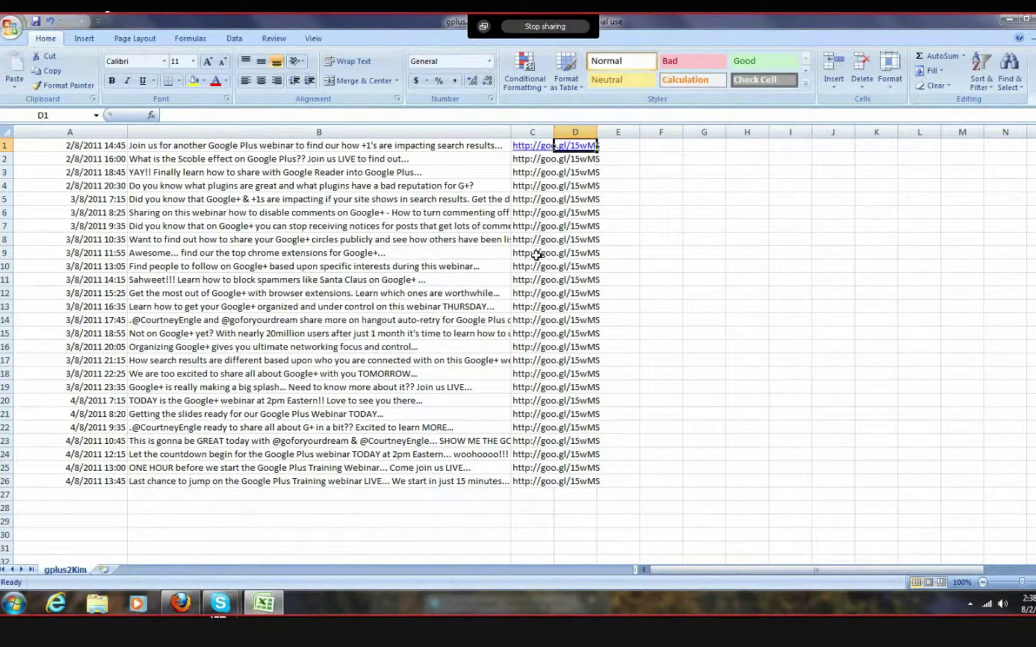
{"action": "left_click", "coordinate": [514, 117]}
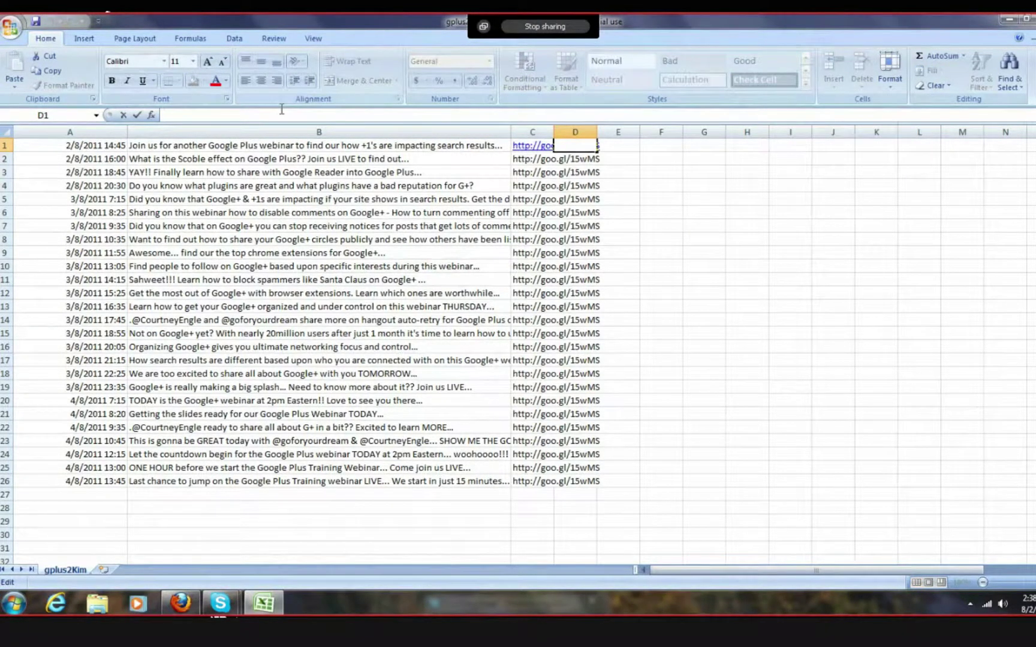
{"action": "left_click", "coordinate": [35, 22]}
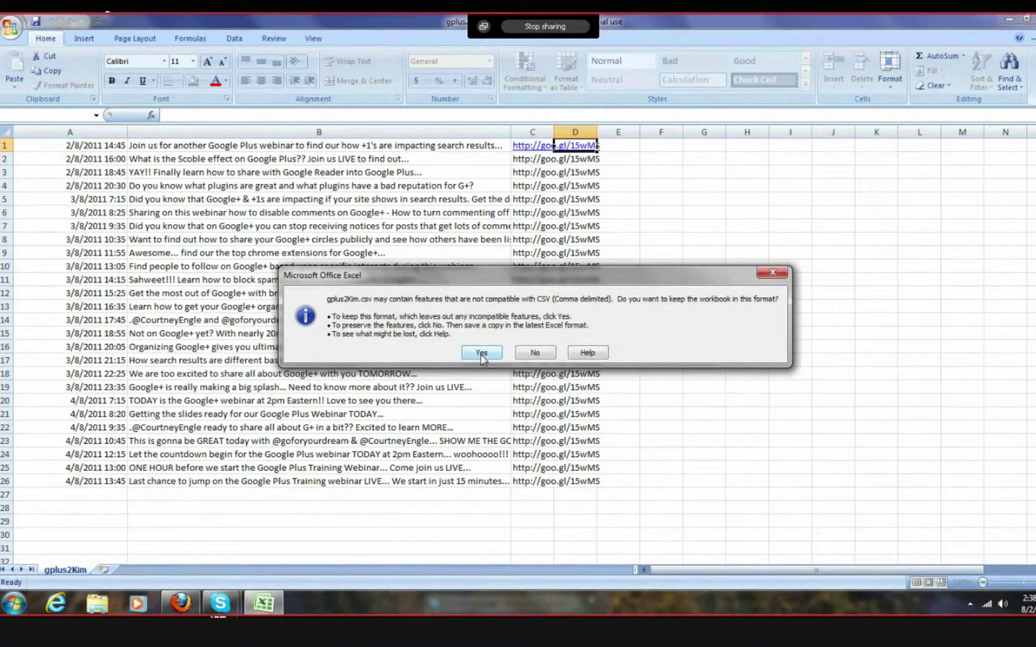
{"action": "left_click", "coordinate": [480, 354]}
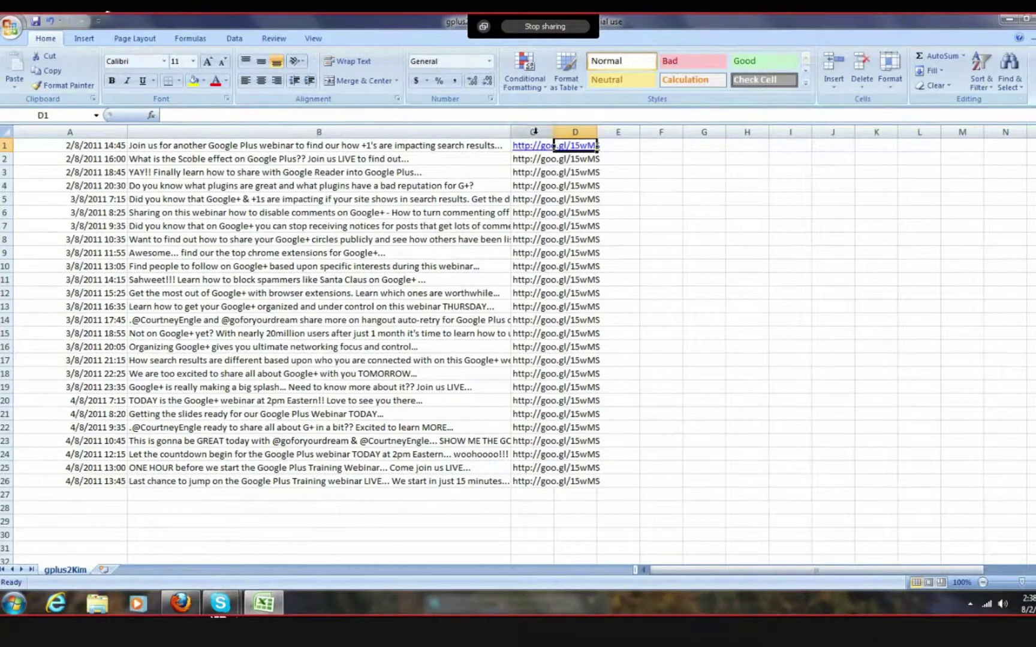
Widen column C to fit the full URLs and save the file again in CSV format.
{"action": "left_click_drag", "start_coordinate": [553, 133], "coordinate": [615, 132]}
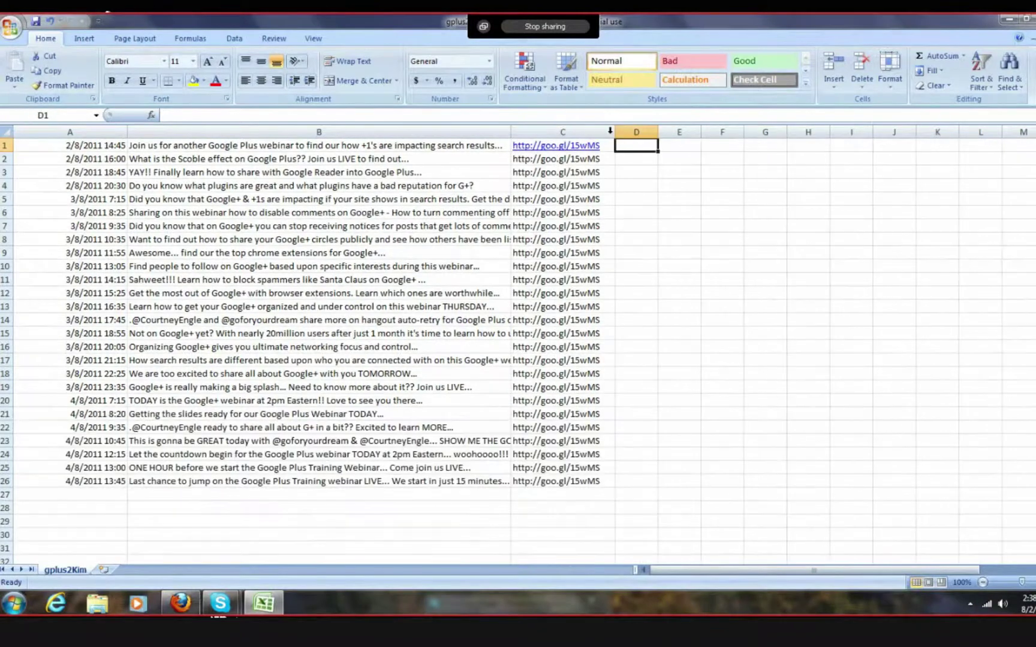
{"action": "key", "text": "ctrl+s"}
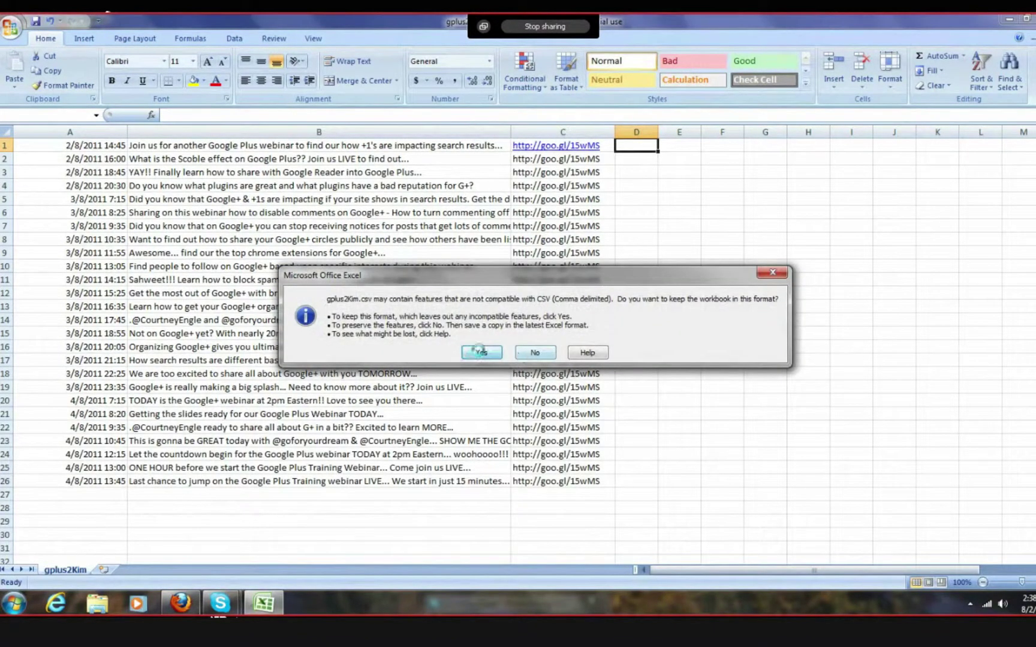
{"action": "left_click", "coordinate": [481, 353]}
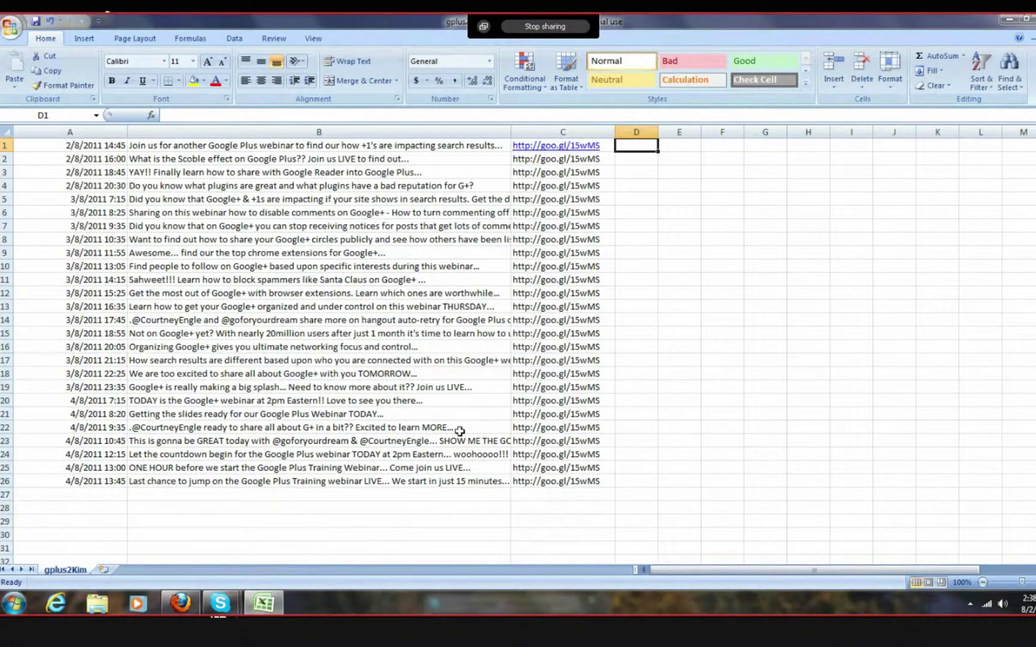
Switch to HootSuite in Firefox and choose gplus2Kim as the CSV file for the bulk schedule upload.
{"action": "left_click", "coordinate": [181, 603]}
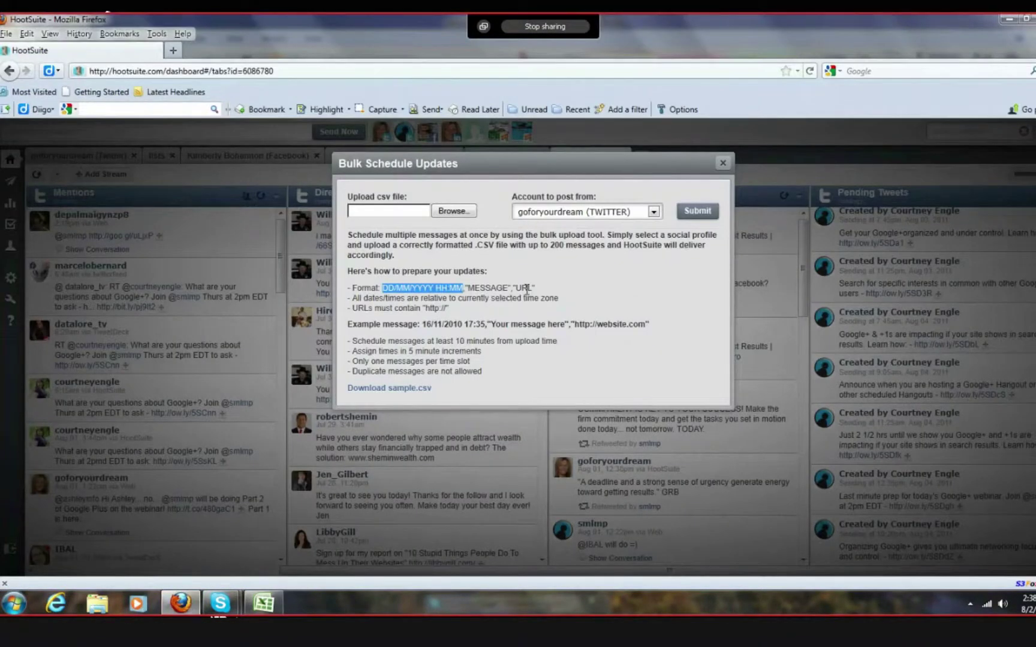
{"action": "left_click", "coordinate": [473, 267]}
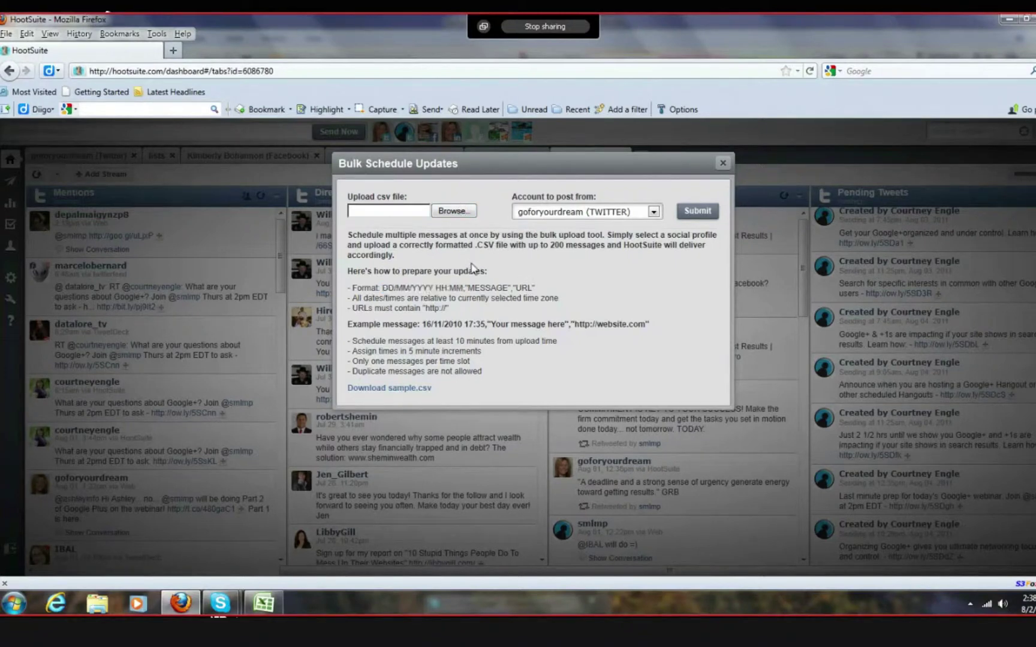
{"action": "left_click", "coordinate": [451, 212]}
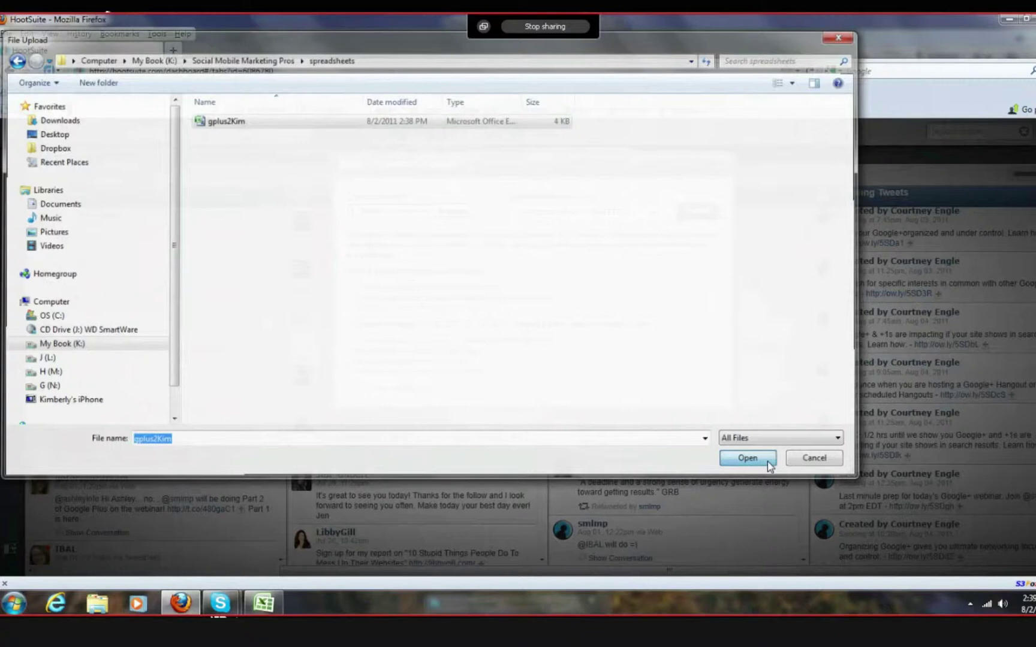
{"action": "left_click", "coordinate": [747, 458]}
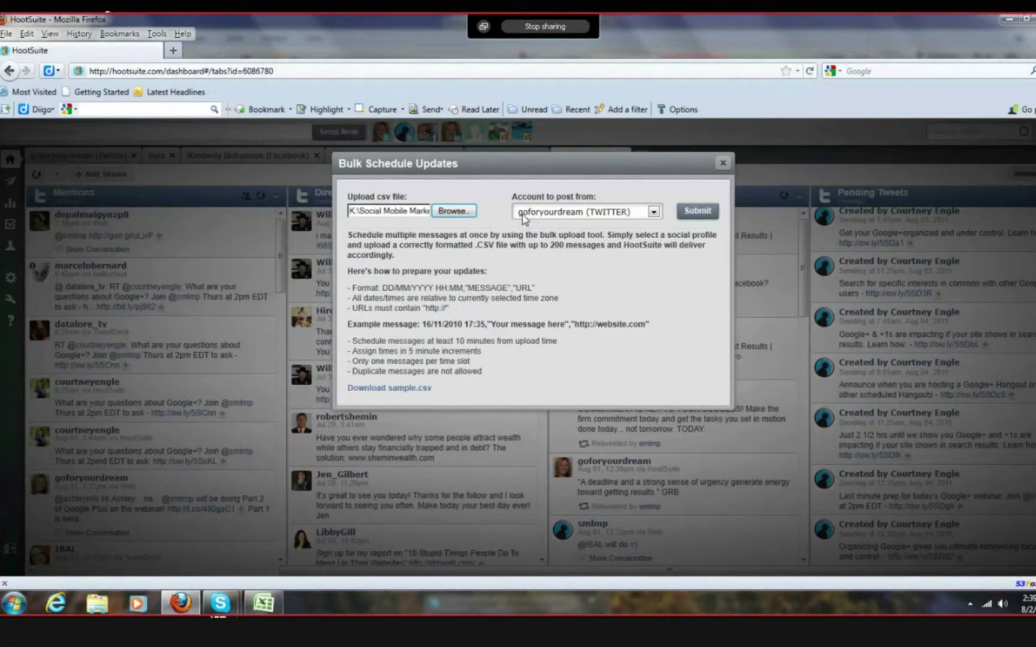
Switch to the gplus2Kim spreadsheet in Excel and check the full dates and times stored in cells A1 and A2.
{"action": "left_click", "coordinate": [654, 213]}
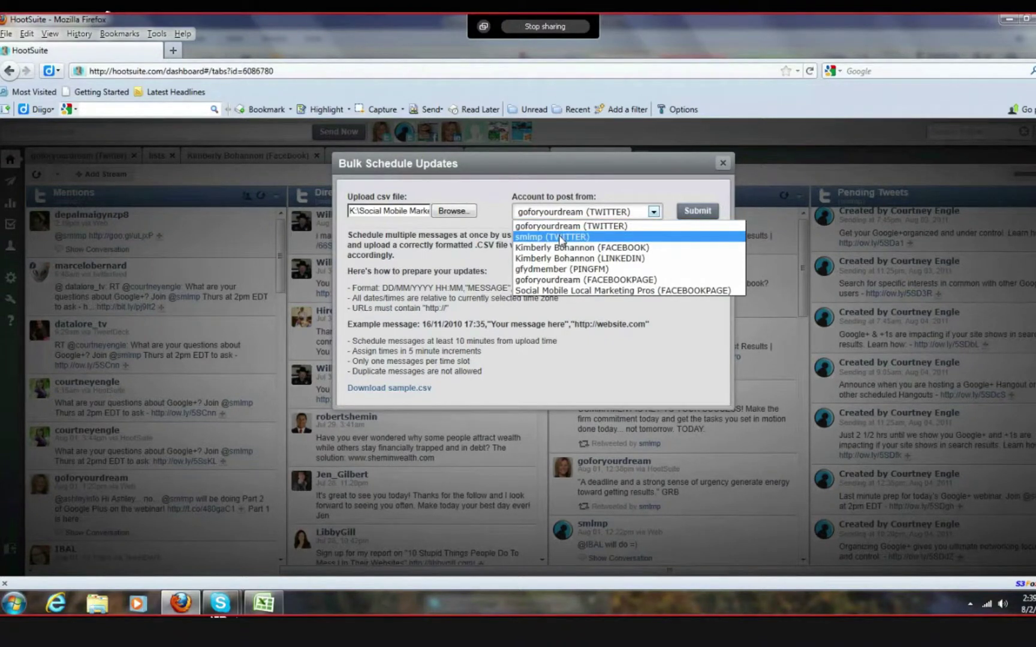
{"action": "left_click", "coordinate": [263, 603]}
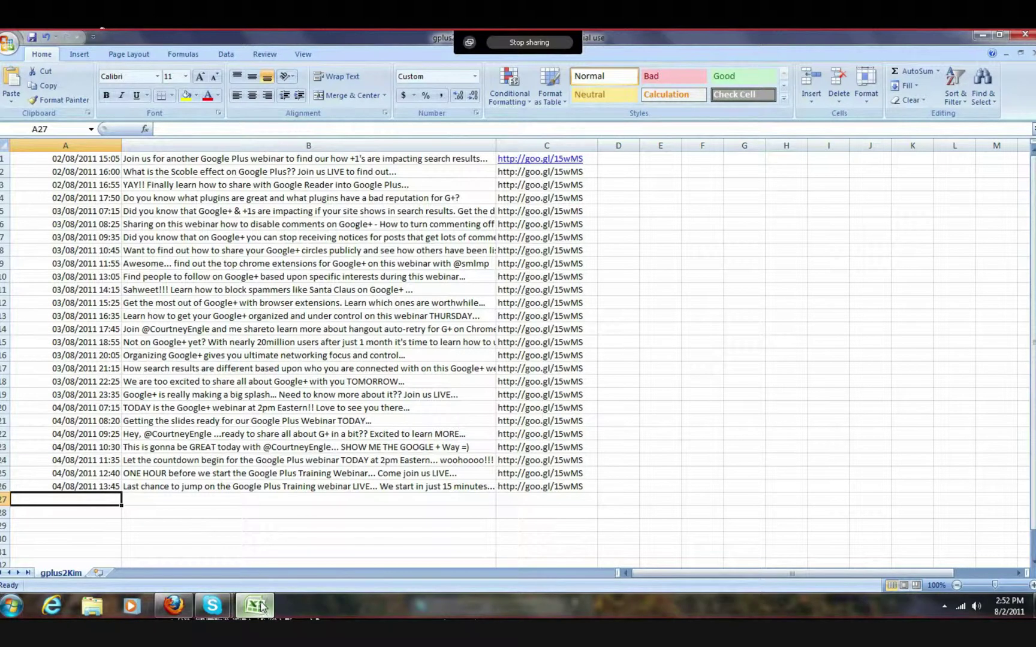
{"action": "left_click", "coordinate": [90, 158]}
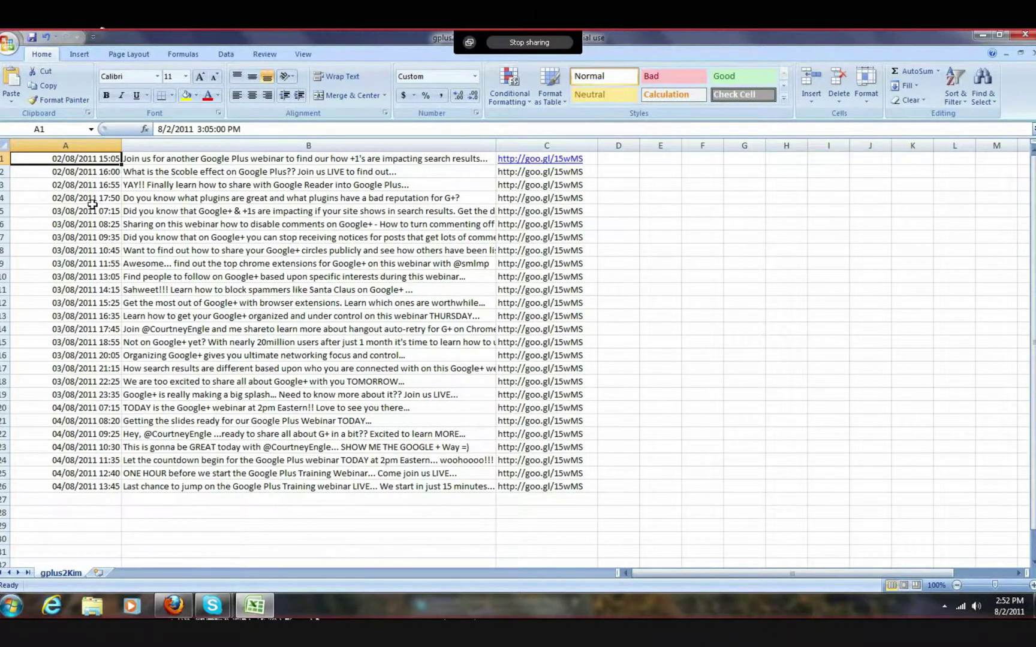
{"action": "triple_click", "coordinate": [247, 128]}
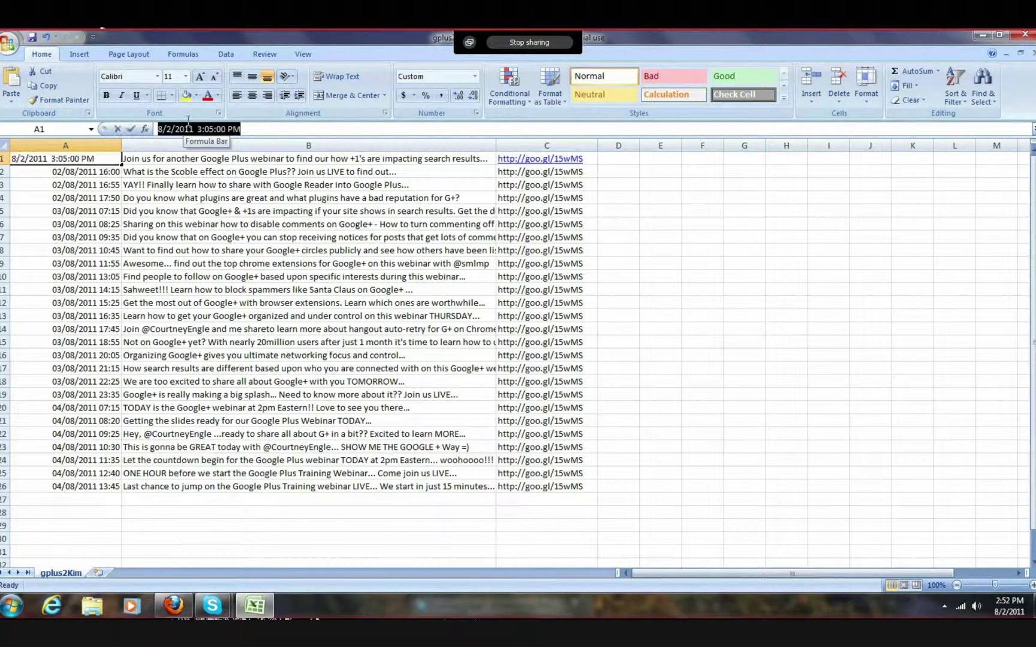
{"action": "left_click", "coordinate": [348, 130]}
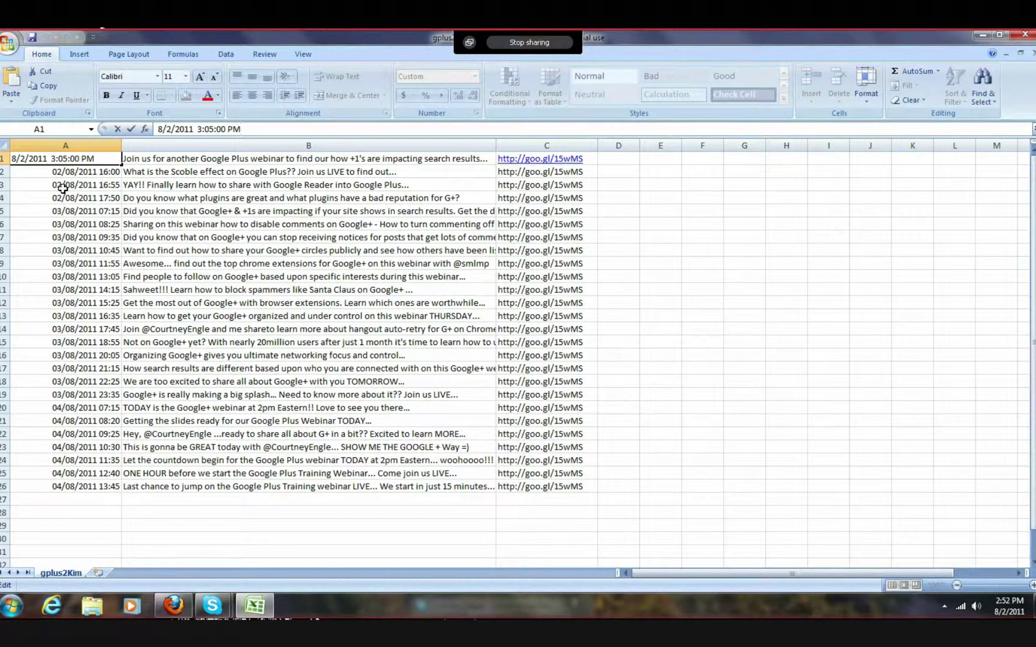
{"action": "left_click", "coordinate": [77, 173]}
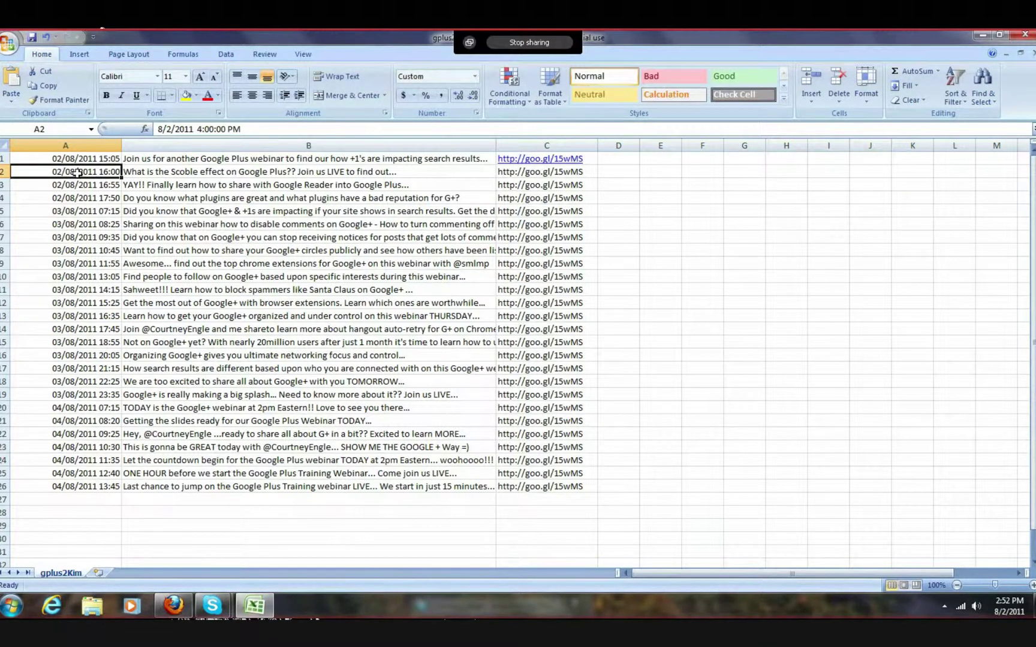
{"action": "left_click", "coordinate": [81, 160]}
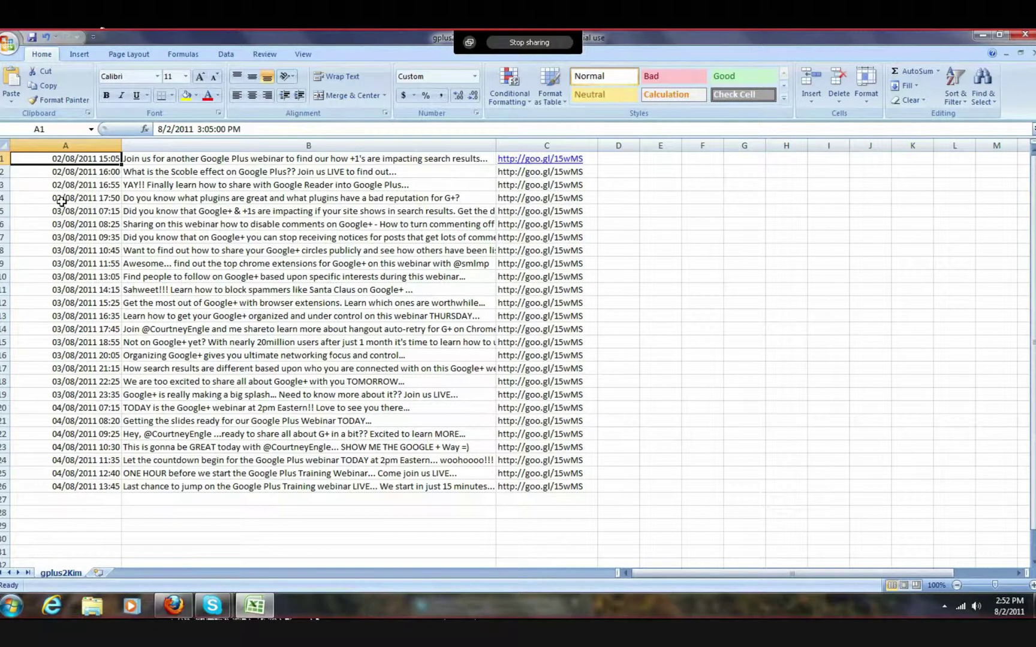
Set the scheduled time of the first message in cell A1 to 3:35:00 PM.
{"action": "double_click", "coordinate": [113, 157]}
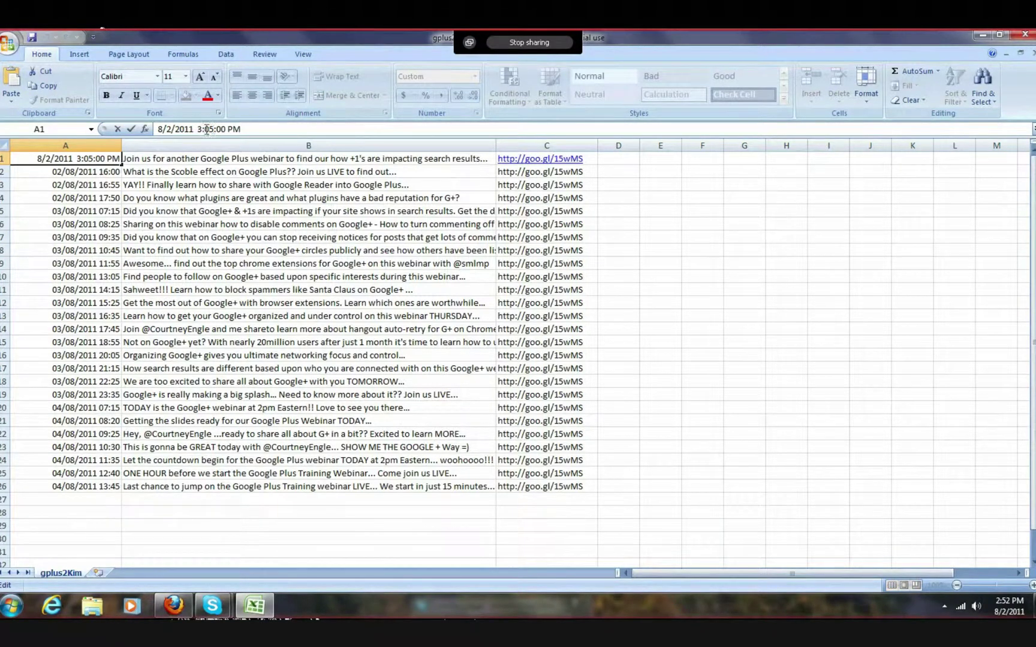
{"action": "left_click_drag", "start_coordinate": [210, 129], "coordinate": [206, 129]}
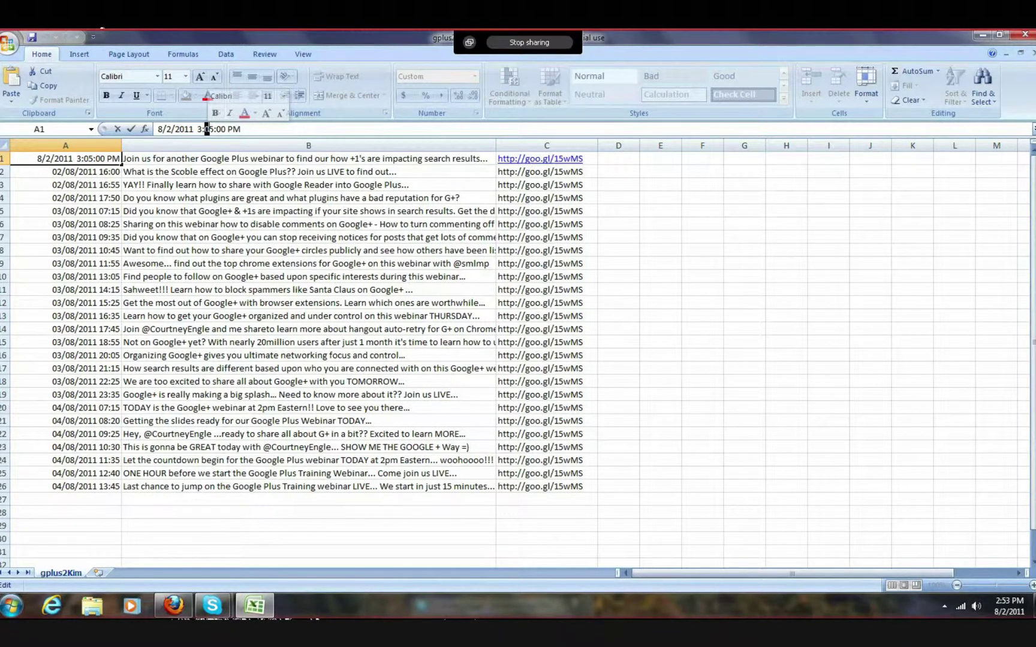
{"action": "type", "text": "3"}
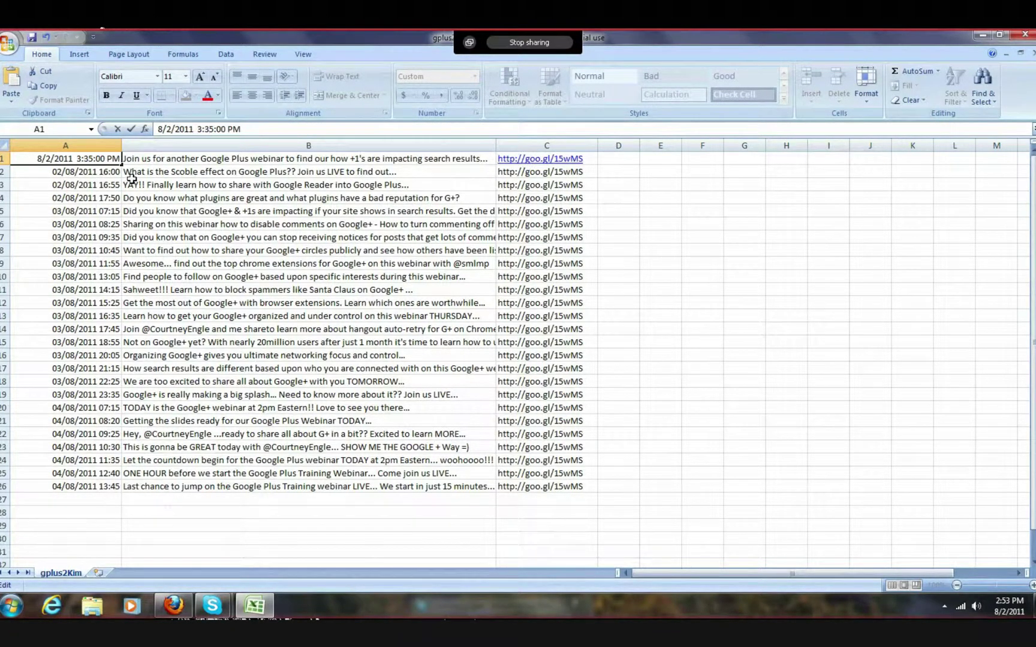
Set the scheduled time in cell A2 to 4:10 PM and save gplus2Kim.csv, keeping the CSV format.
{"action": "left_click", "coordinate": [111, 174]}
{"action": "double_click", "coordinate": [111, 174]}
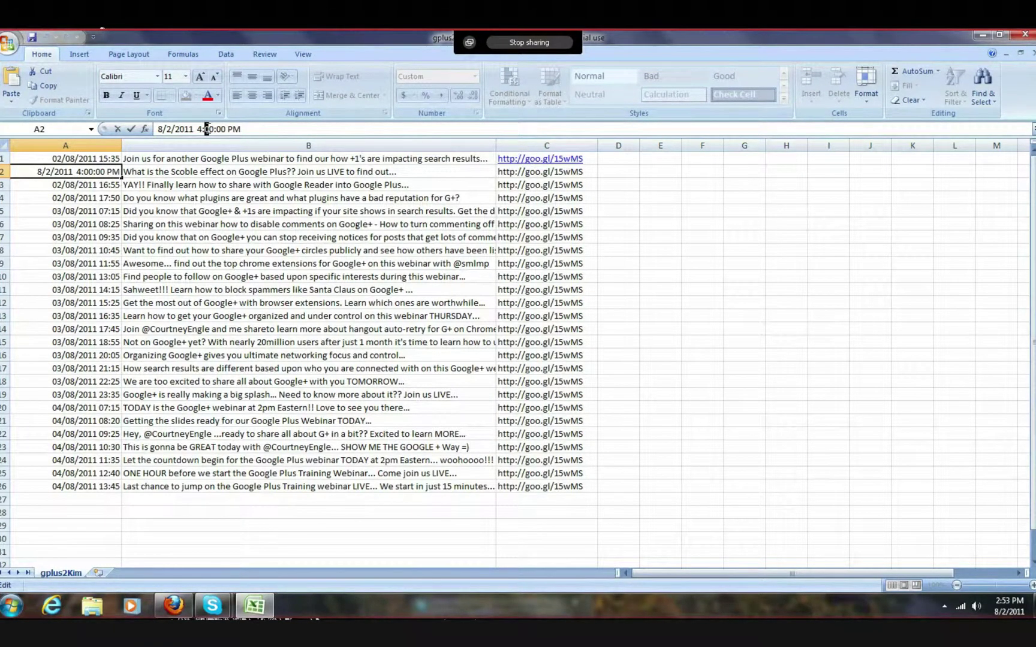
{"action": "type", "text": "1"}
{"action": "key", "text": "Return"}
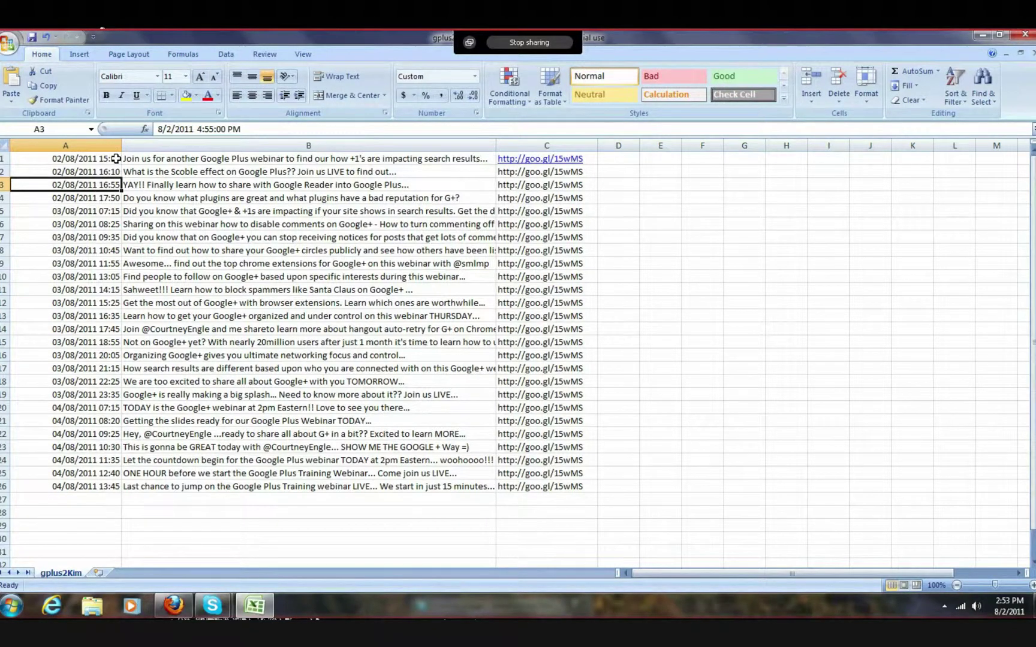
{"action": "left_click", "coordinate": [33, 38]}
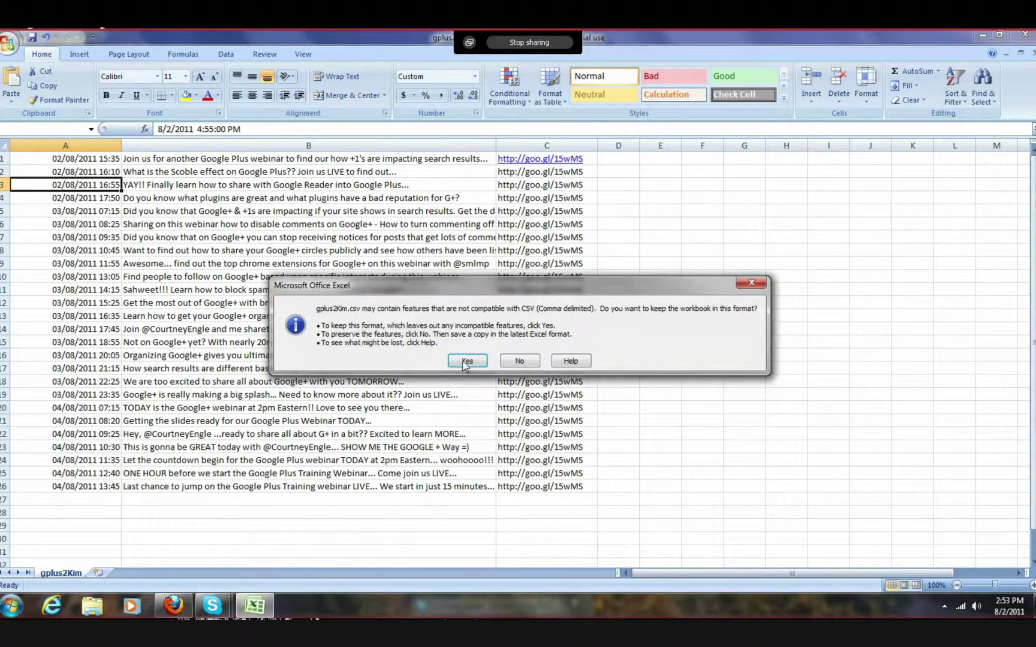
{"action": "left_click", "coordinate": [467, 362]}
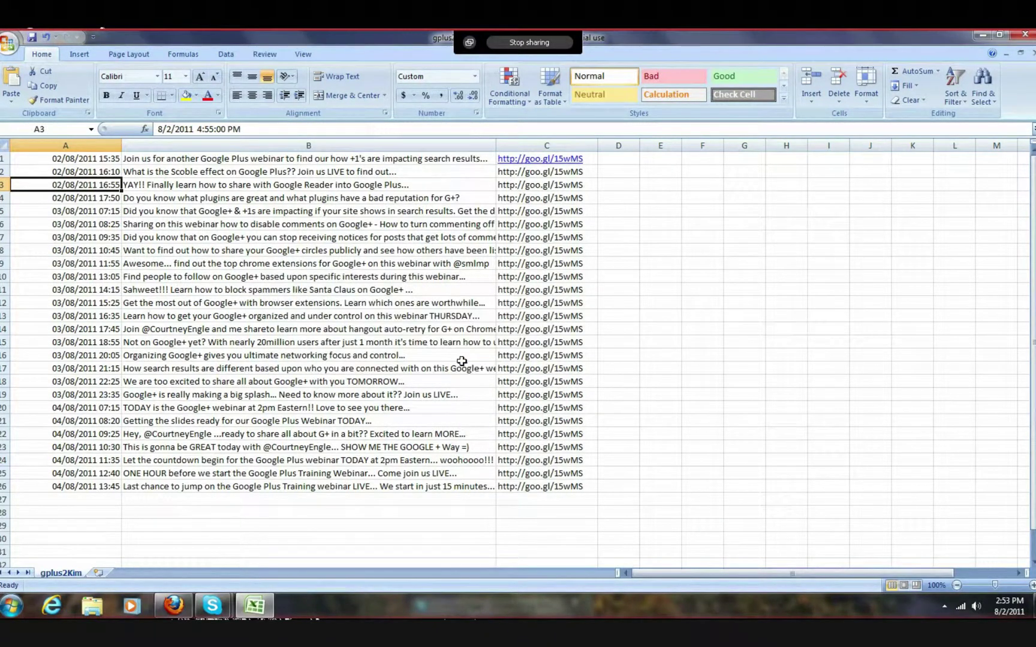
Switch to HootSuite in Firefox, open bulk scheduling from the message scheduler and choose the updated gplus2Kim file for upload.
{"action": "left_click", "coordinate": [174, 606]}
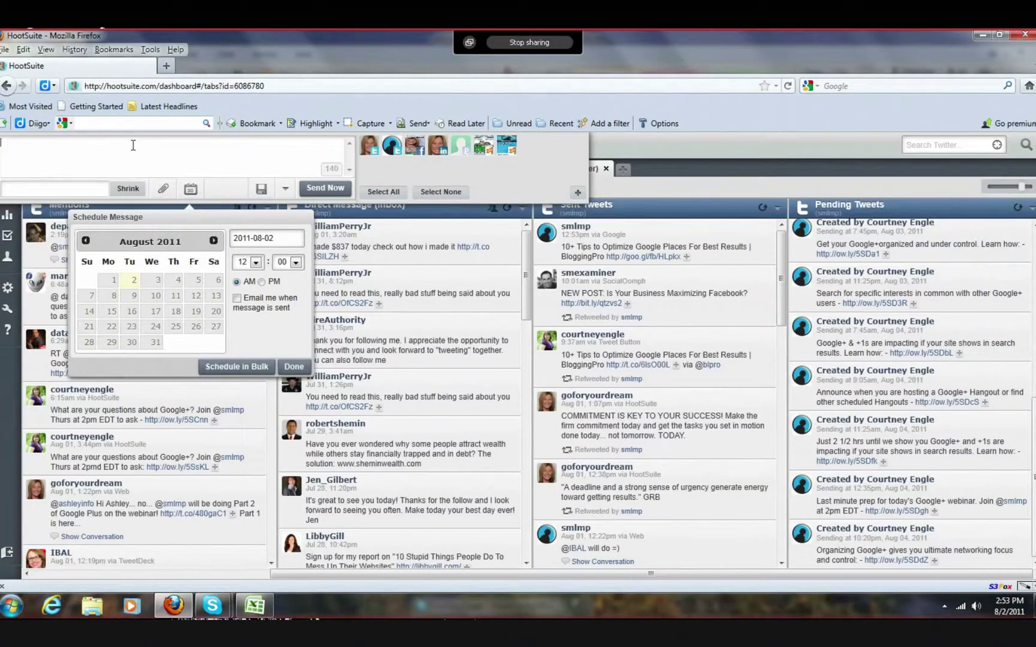
{"action": "left_click", "coordinate": [132, 147]}
{"action": "left_click", "coordinate": [198, 152]}
{"action": "left_click", "coordinate": [190, 190]}
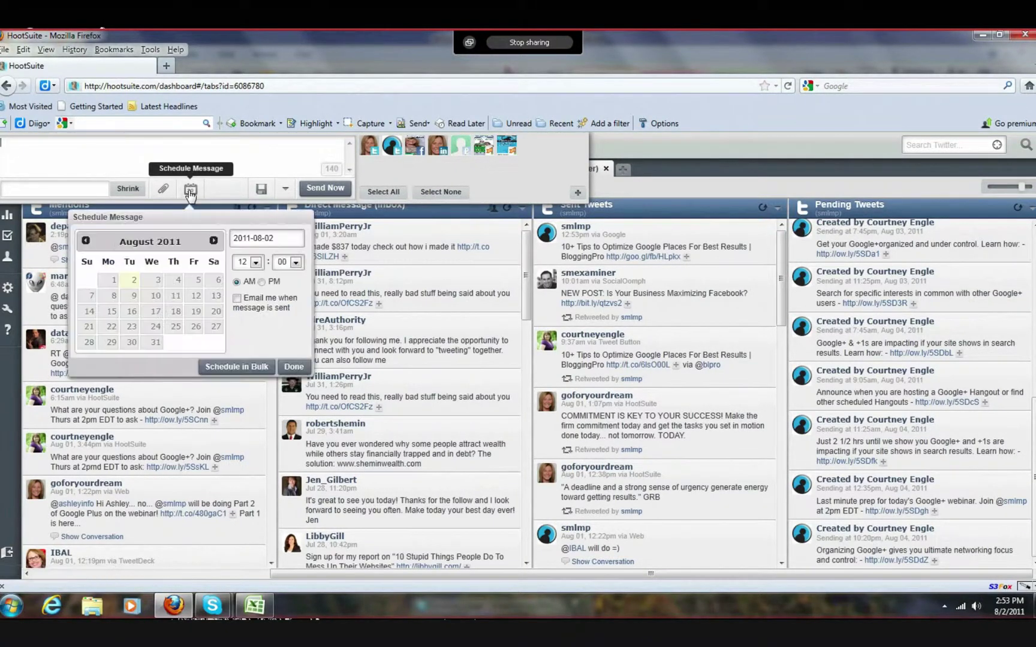
{"action": "left_click", "coordinate": [243, 369]}
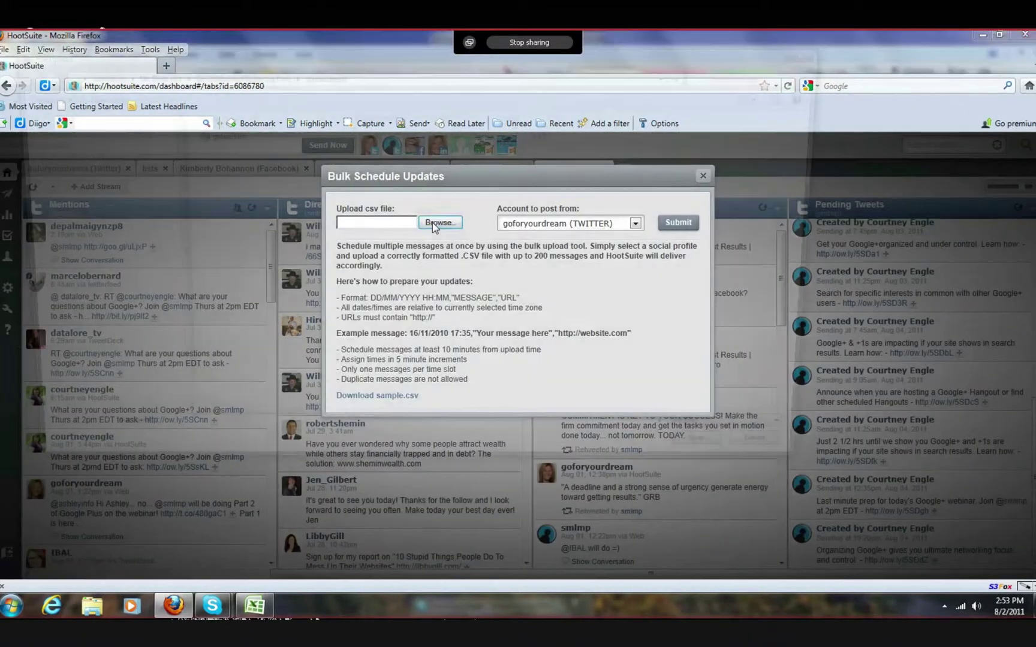
{"action": "left_click", "coordinate": [432, 222]}
{"action": "left_click", "coordinate": [216, 133]}
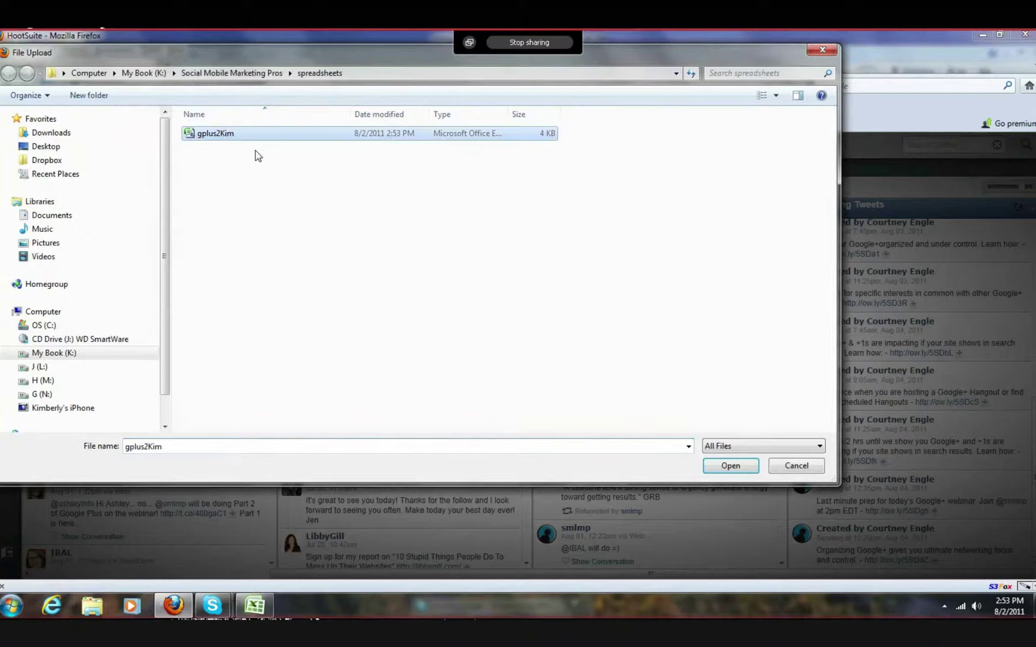
{"action": "left_click", "coordinate": [731, 467]}
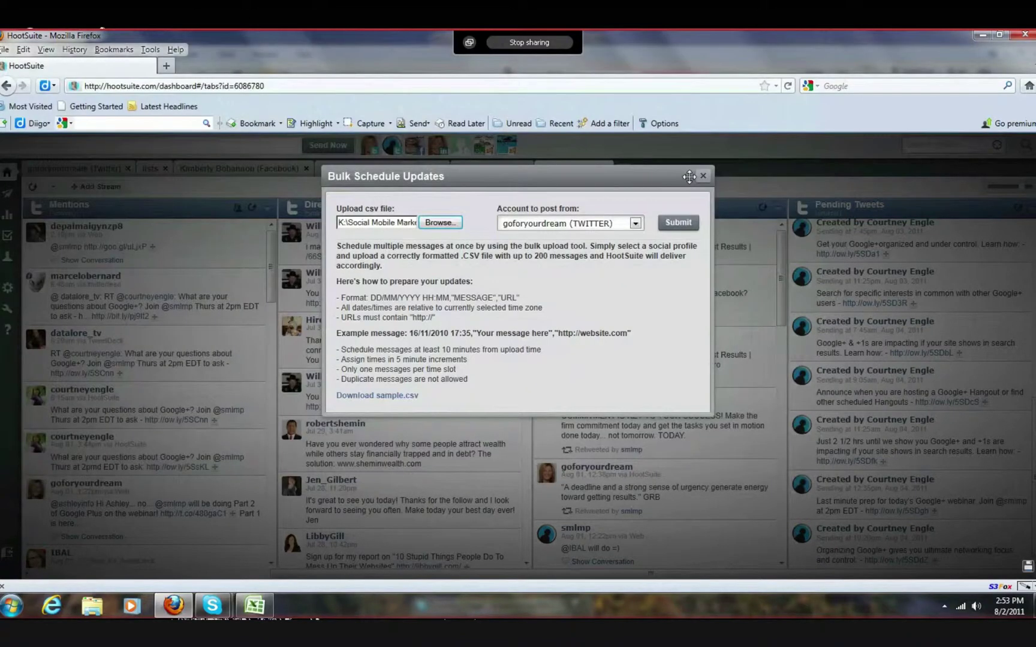
Pick goforyourdream (TWITTER) as the account to post from and submit the bulk upload.
{"action": "left_click", "coordinate": [636, 224]}
{"action": "left_click", "coordinate": [576, 243]}
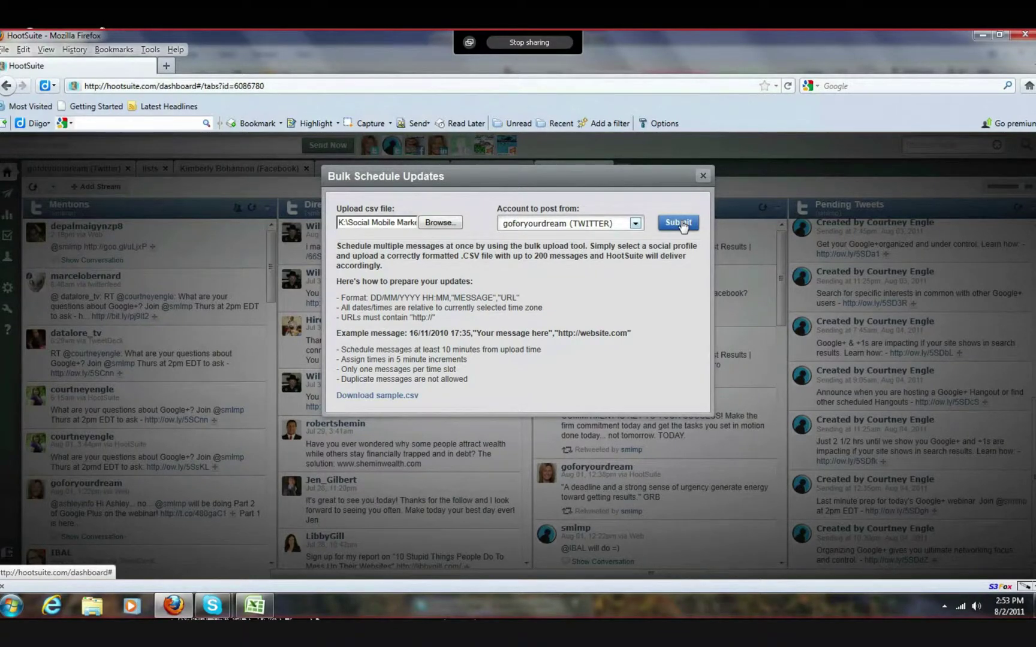
{"action": "left_click", "coordinate": [636, 223]}
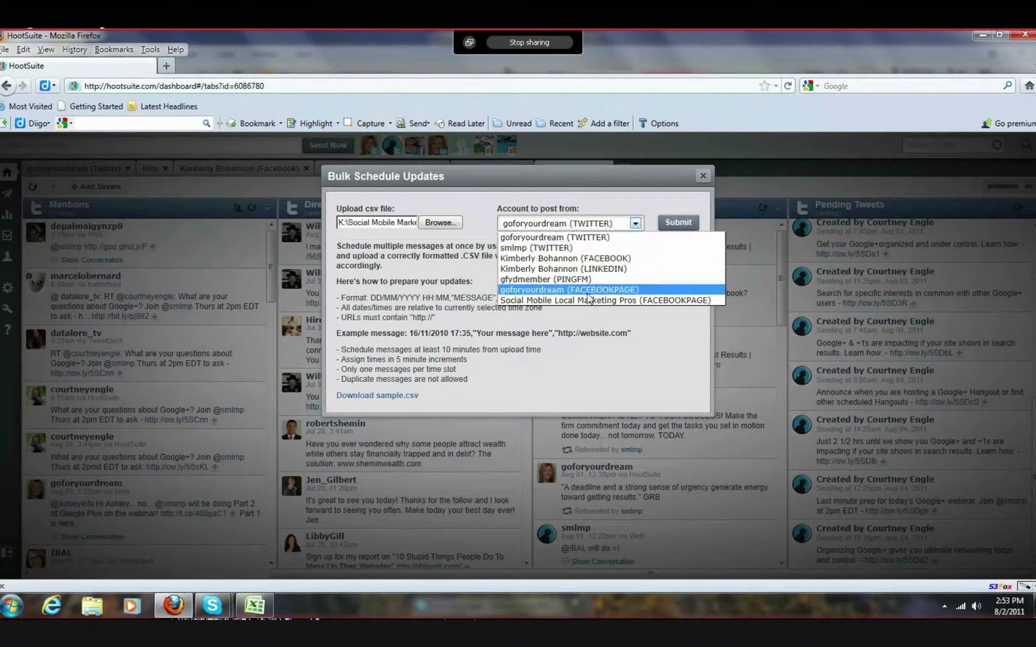
{"action": "left_click", "coordinate": [553, 238]}
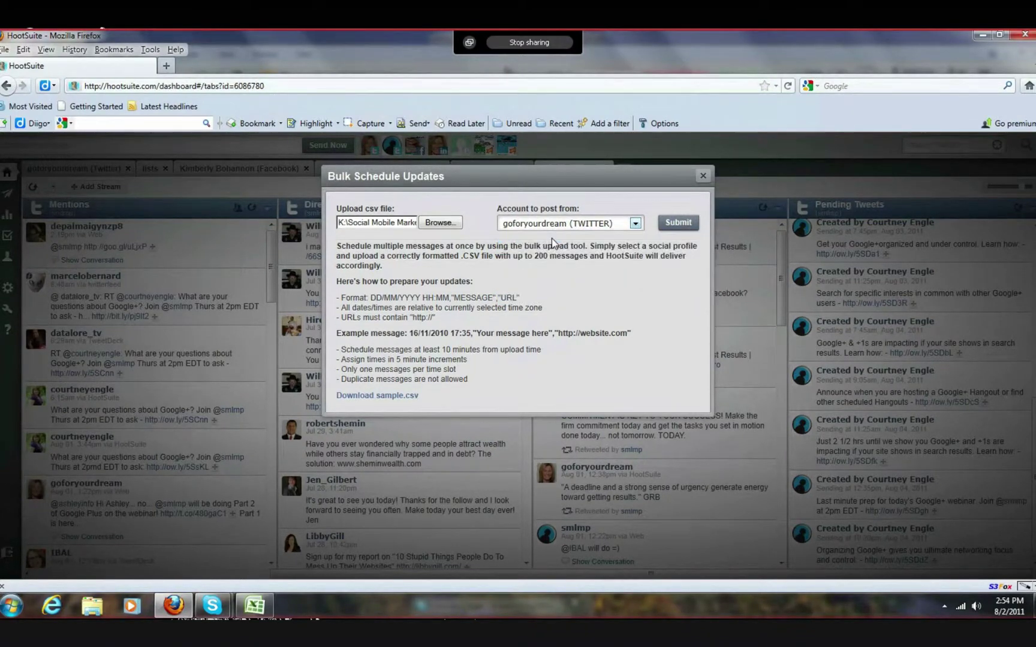
{"action": "left_click", "coordinate": [678, 229]}
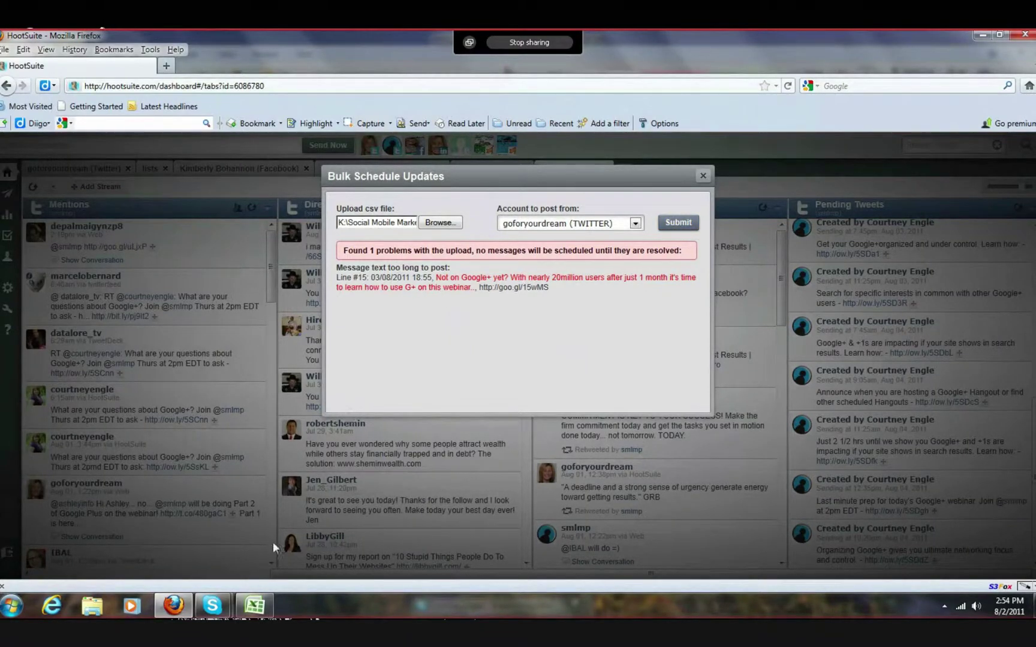
Check which line the upload report flags, and delete the opening "Not on Google+ yet?" from the message in Excel cell B15.
{"action": "mouse_move", "coordinate": [253, 613]}
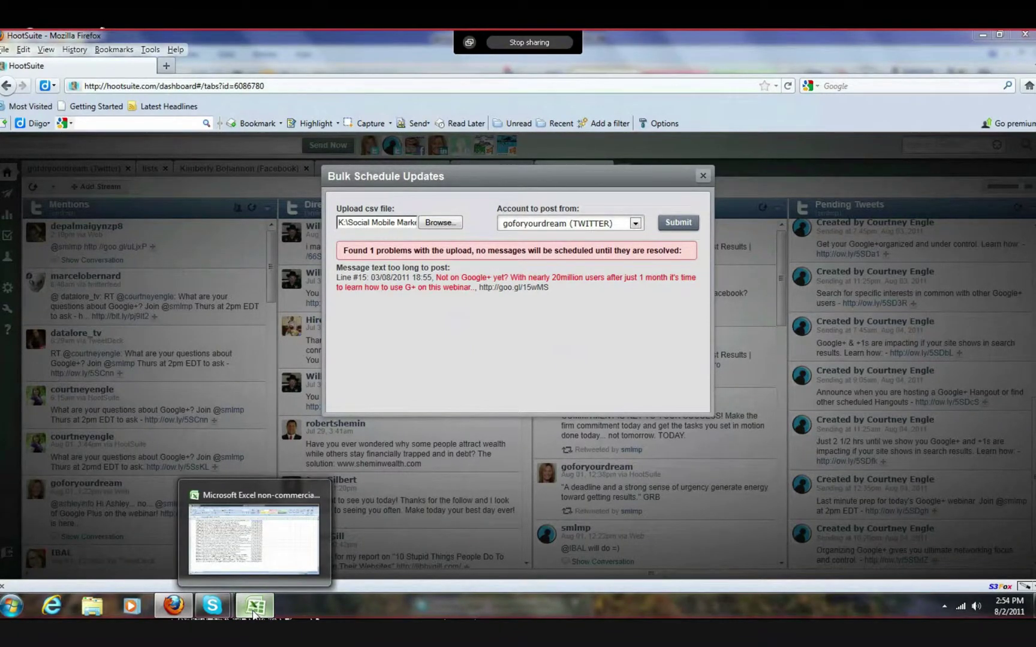
{"action": "left_click", "coordinate": [253, 614]}
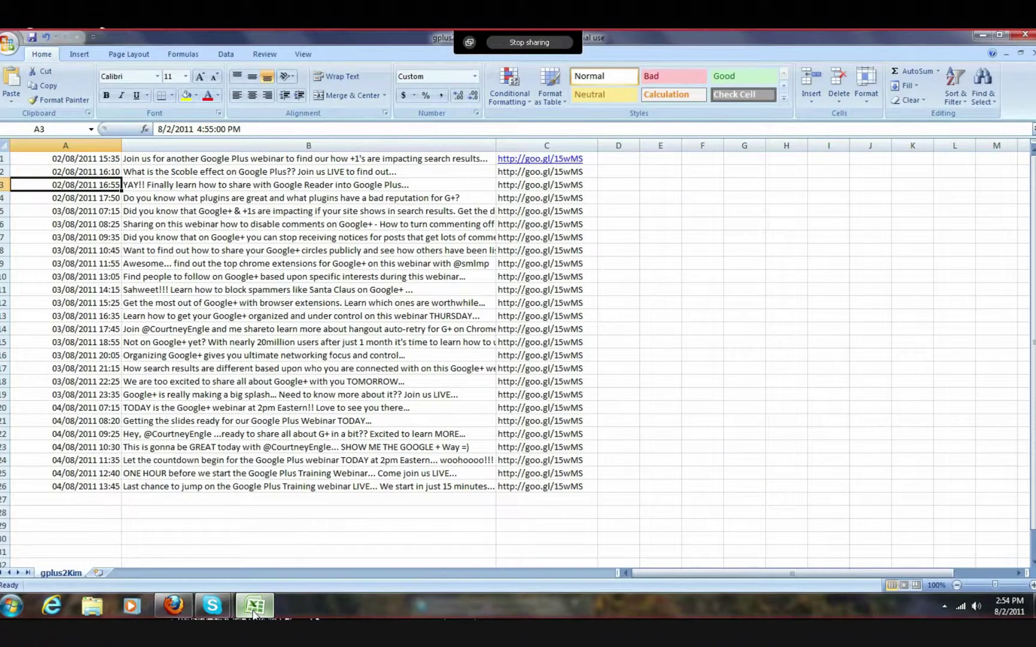
{"action": "left_click", "coordinate": [253, 614]}
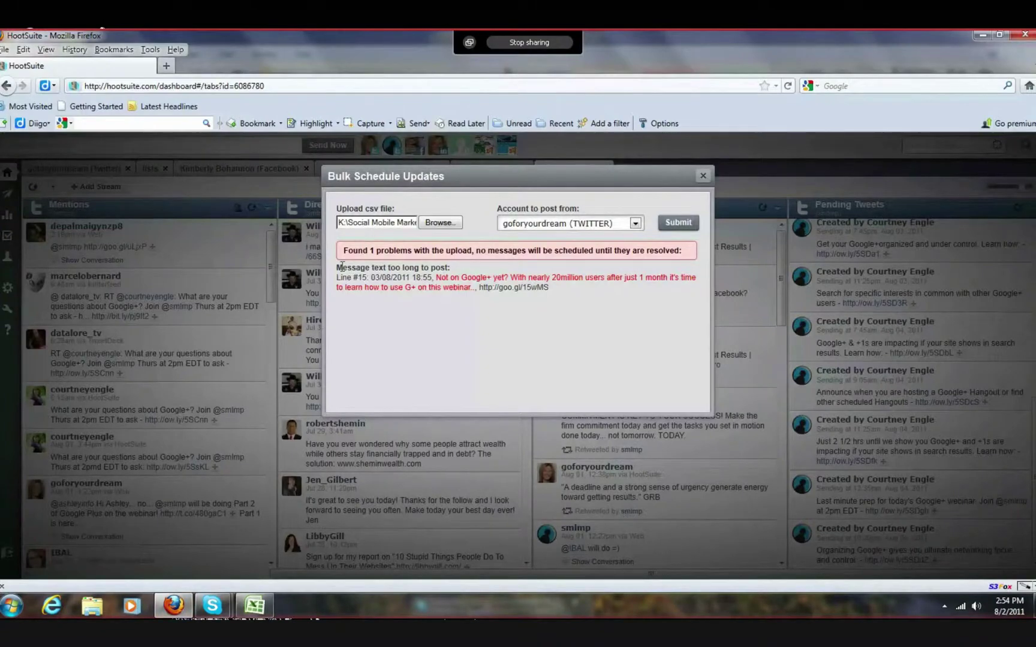
{"action": "left_click_drag", "start_coordinate": [338, 268], "coordinate": [465, 274]}
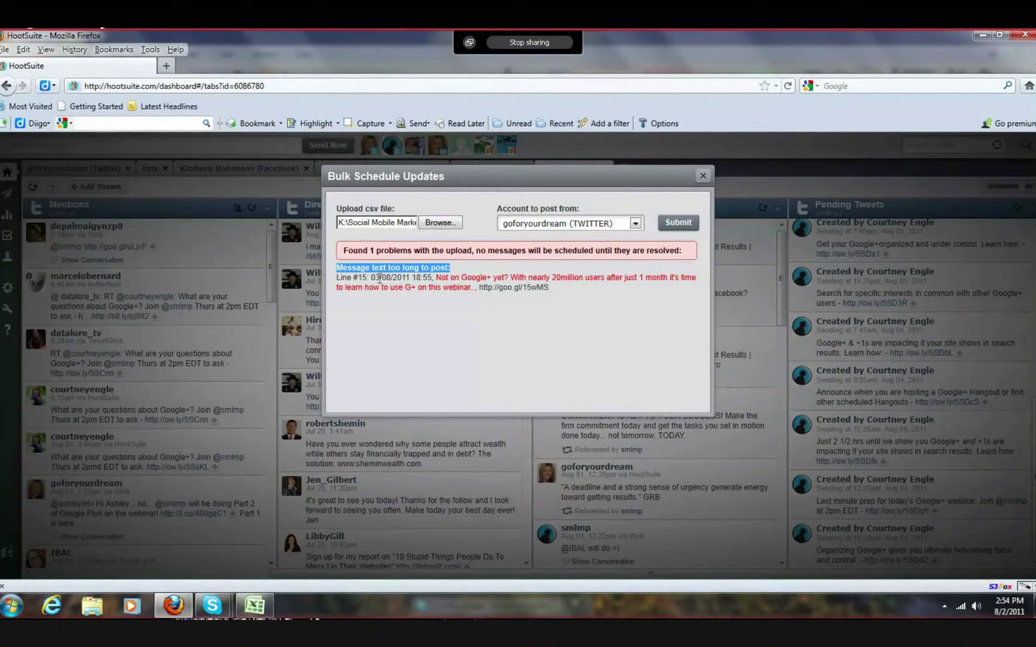
{"action": "left_click_drag", "start_coordinate": [337, 277], "coordinate": [367, 278]}
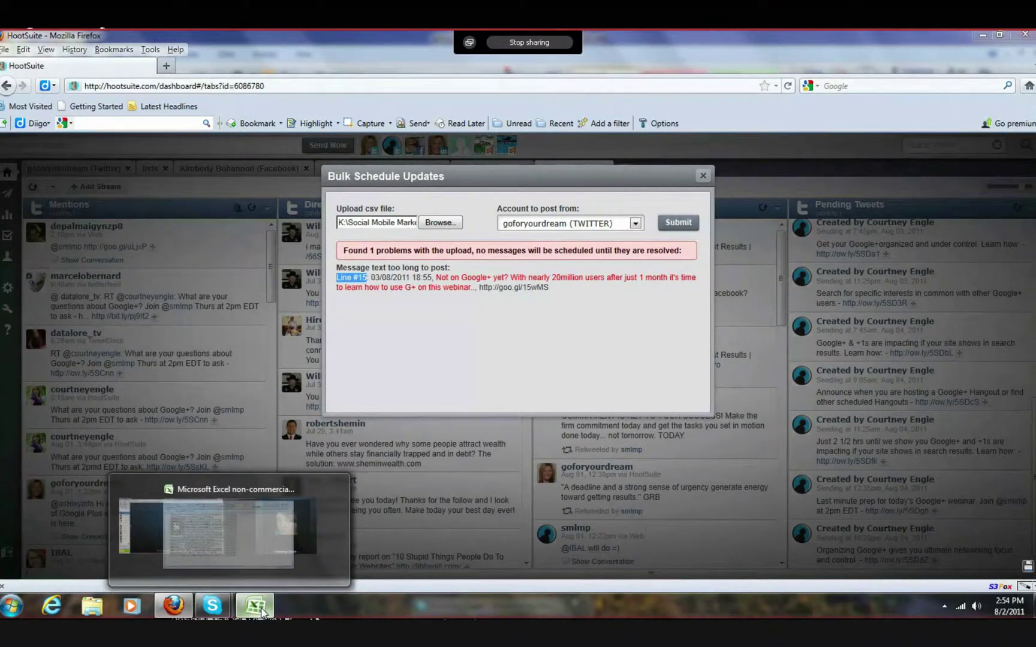
{"action": "left_click", "coordinate": [262, 611]}
{"action": "left_click", "coordinate": [279, 341]}
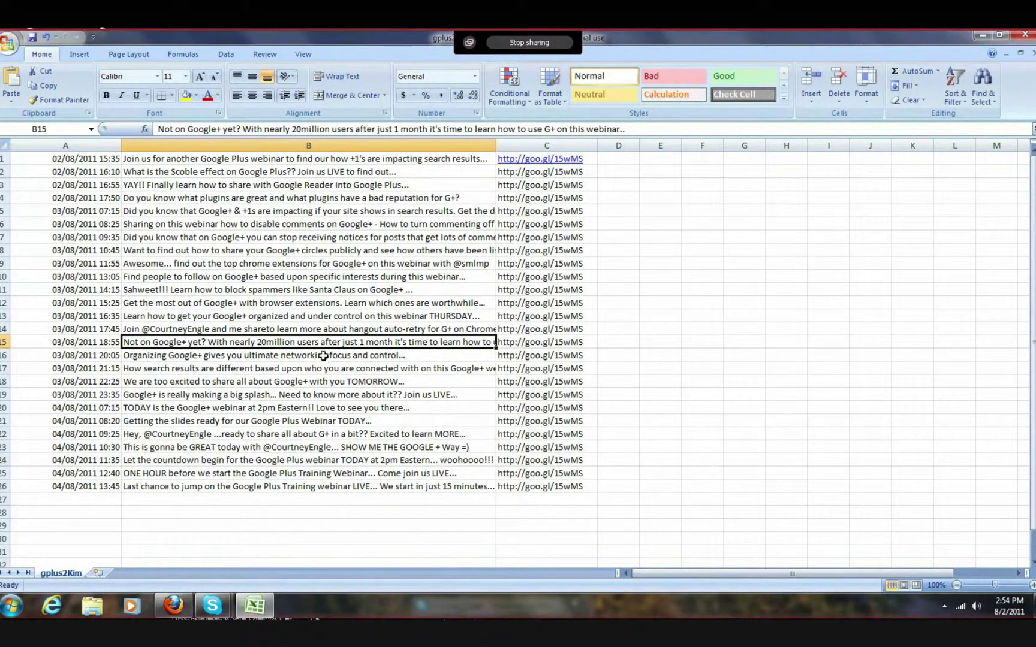
{"action": "double_click", "coordinate": [219, 340]}
{"action": "key", "text": "shift+Home"}
{"action": "key", "text": "Delete"}
Shorten "20million" to "20mil" and "month" to "mo" in cell B15's message, and save the CSV file.
{"action": "key", "text": "ctrl+Right"}
{"action": "key", "text": "ctrl+Right"}
{"action": "key", "text": "ctrl+Right"}
{"action": "key", "text": "Left"}
{"action": "key", "text": "BackSpace"}
{"action": "key", "text": "BackSpace"}
{"action": "key", "text": "BackSpace"}
{"action": "key", "text": "BackSpace"}
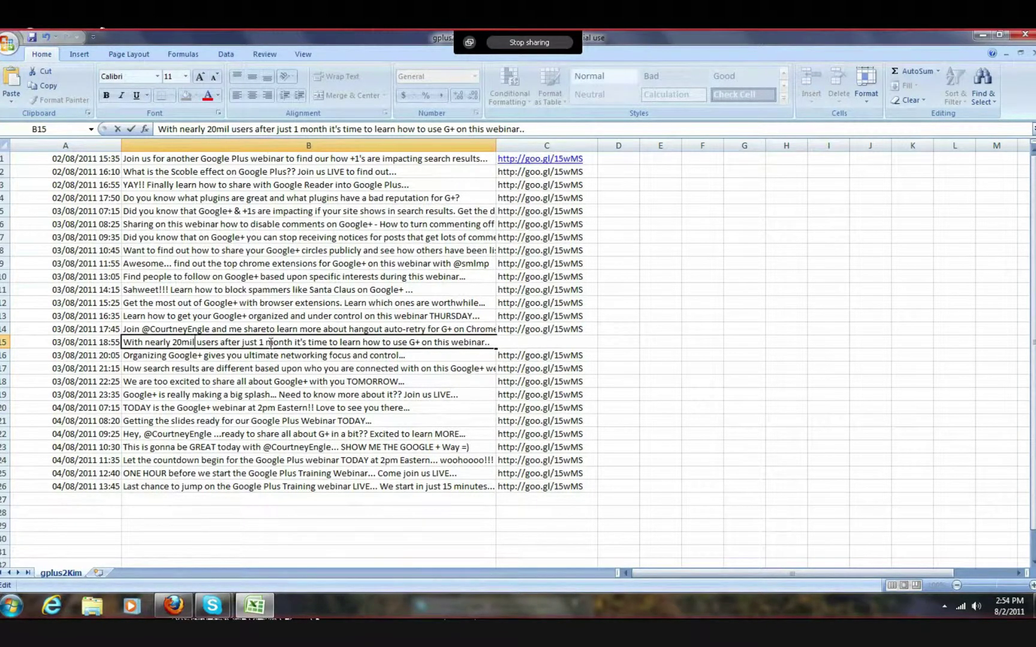
{"action": "left_click_drag", "start_coordinate": [276, 343], "coordinate": [293, 343]}
{"action": "key", "text": "Delete"}
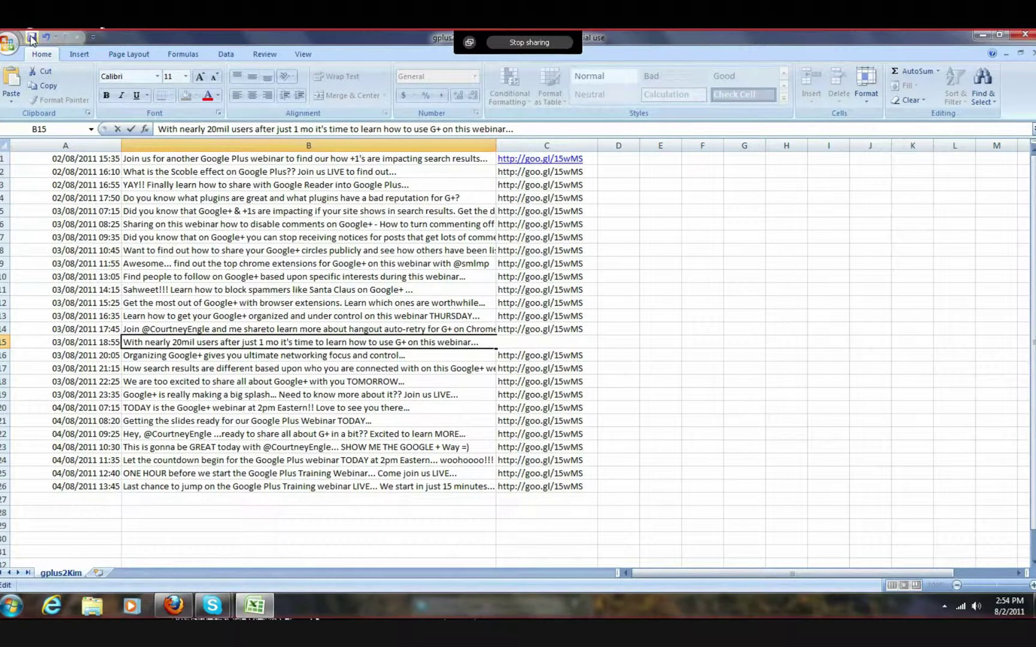
{"action": "left_click", "coordinate": [32, 39]}
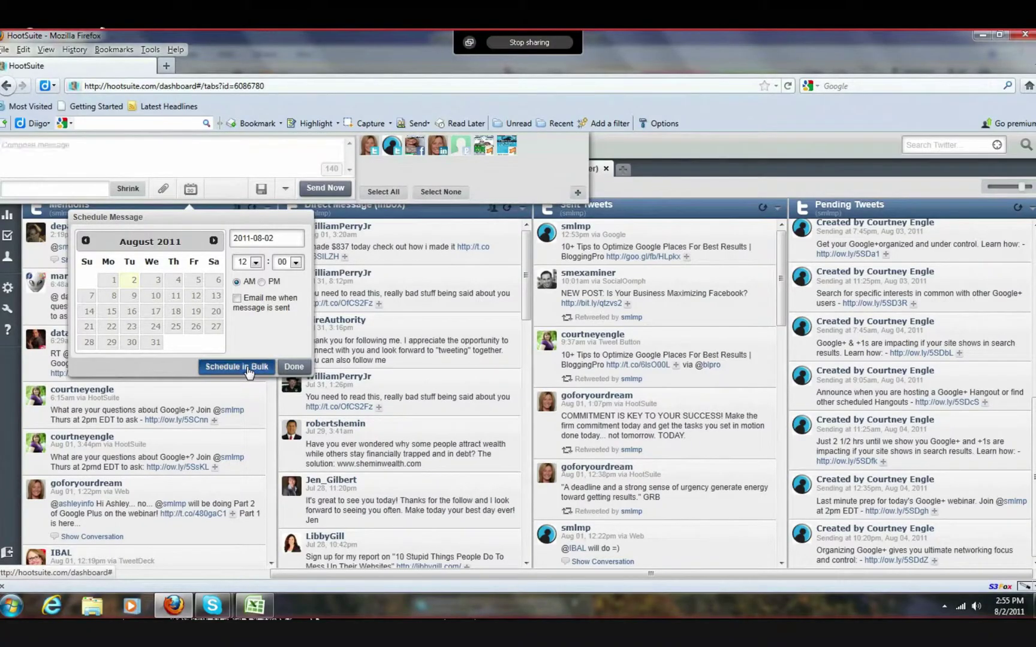
Return to HootSuite in Firefox, reopen the bulk schedule upload and choose the corrected gplus2Kim file.
{"action": "left_click", "coordinate": [248, 371]}
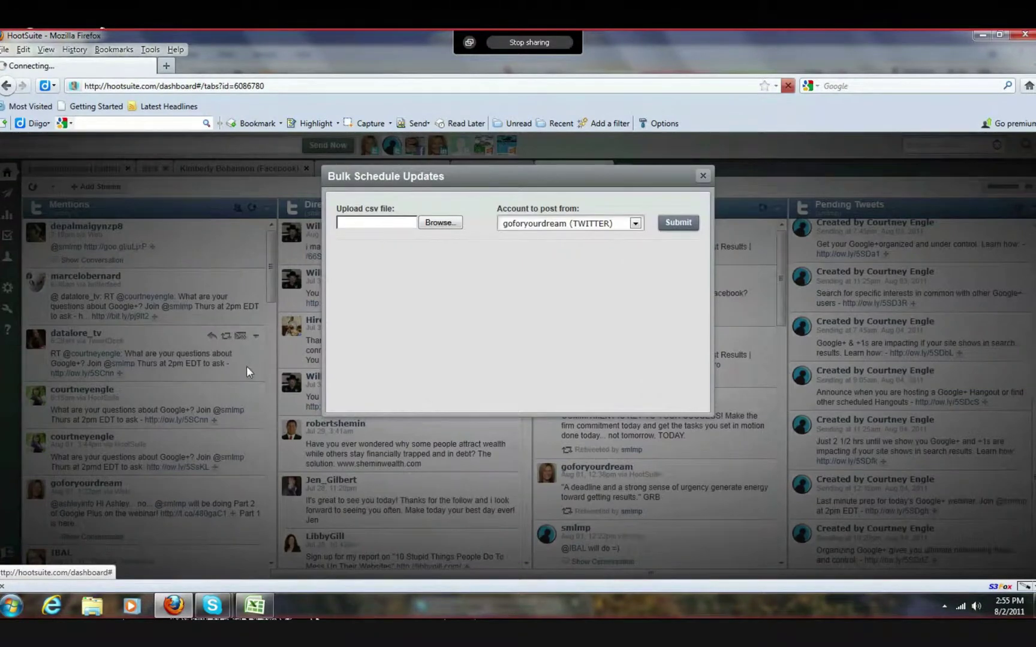
{"action": "left_click", "coordinate": [444, 223]}
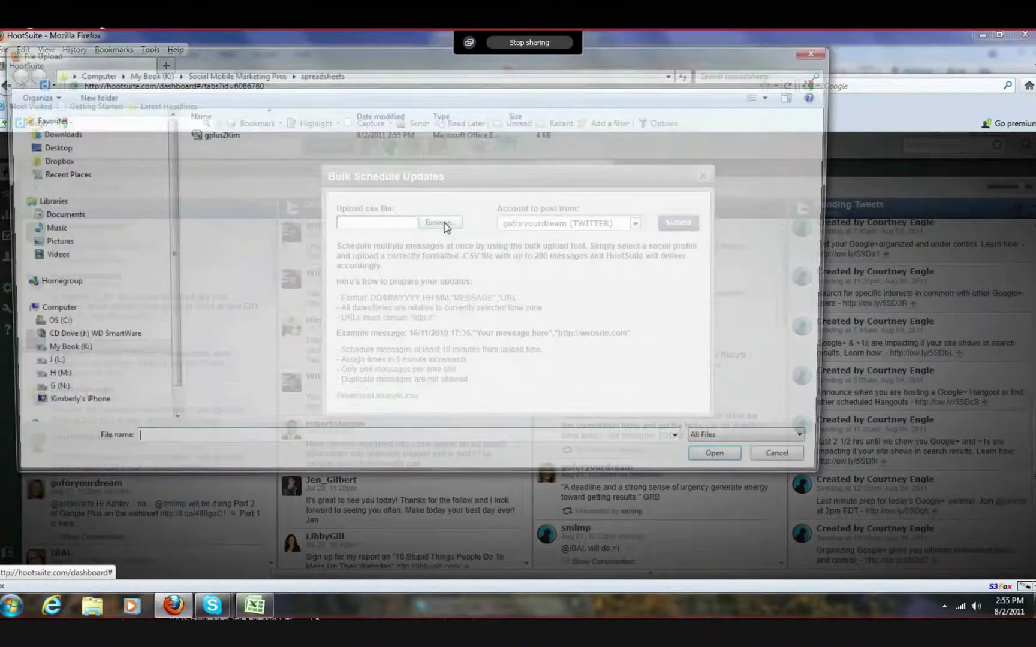
{"action": "left_click", "coordinate": [216, 136]}
{"action": "left_click", "coordinate": [719, 463]}
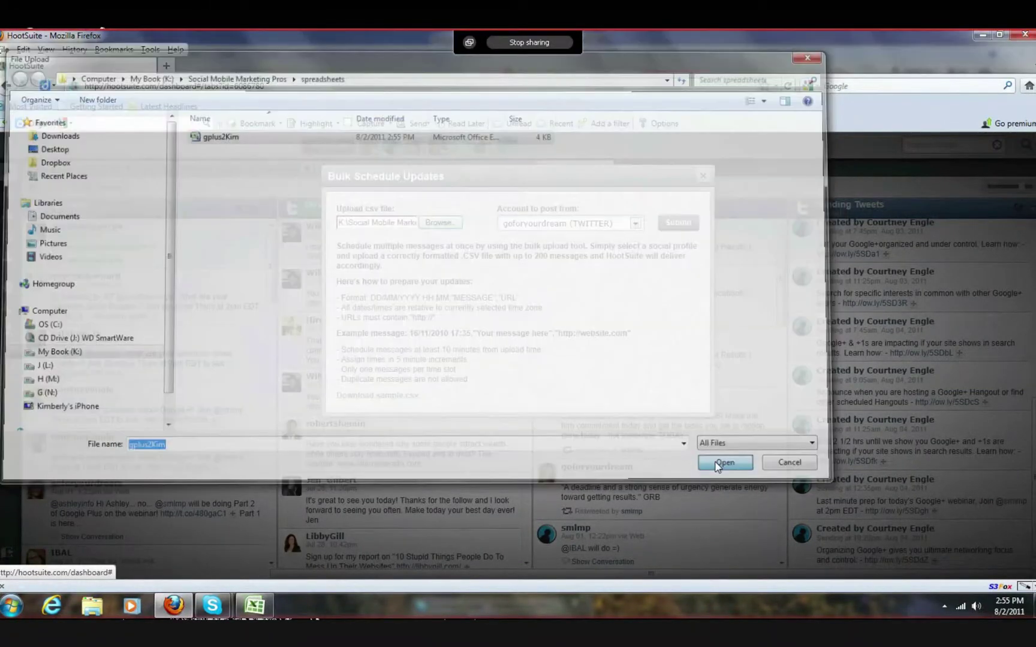
Set goforyourdream (TWITTER) as the account to post from, submit the corrected bulk upload, and close the upload dialog.
{"action": "left_click", "coordinate": [635, 223]}
{"action": "left_click", "coordinate": [539, 238]}
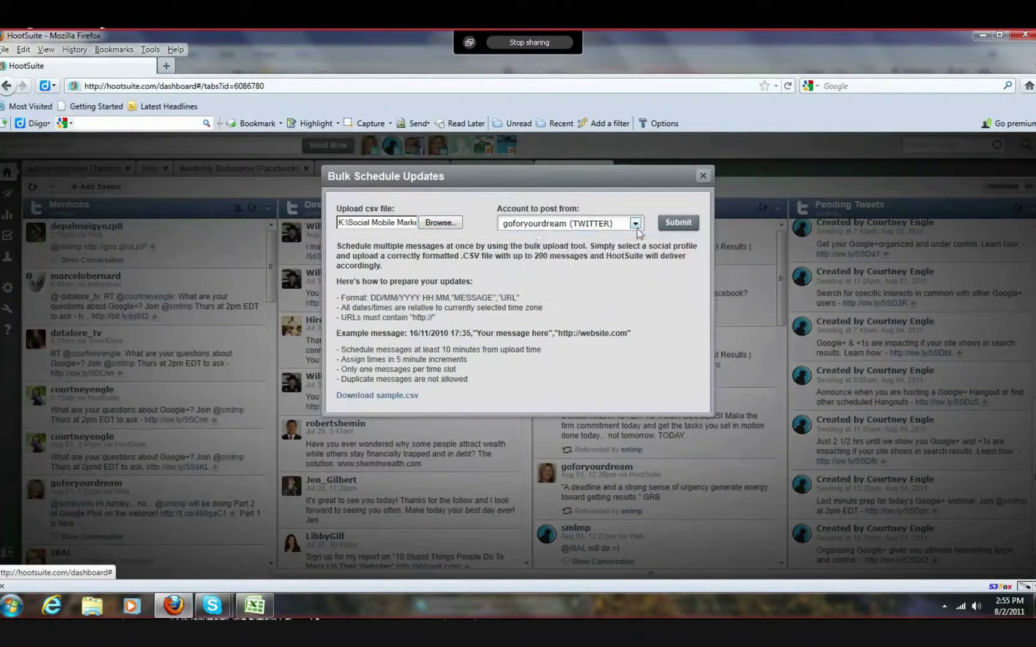
{"action": "left_click", "coordinate": [679, 224]}
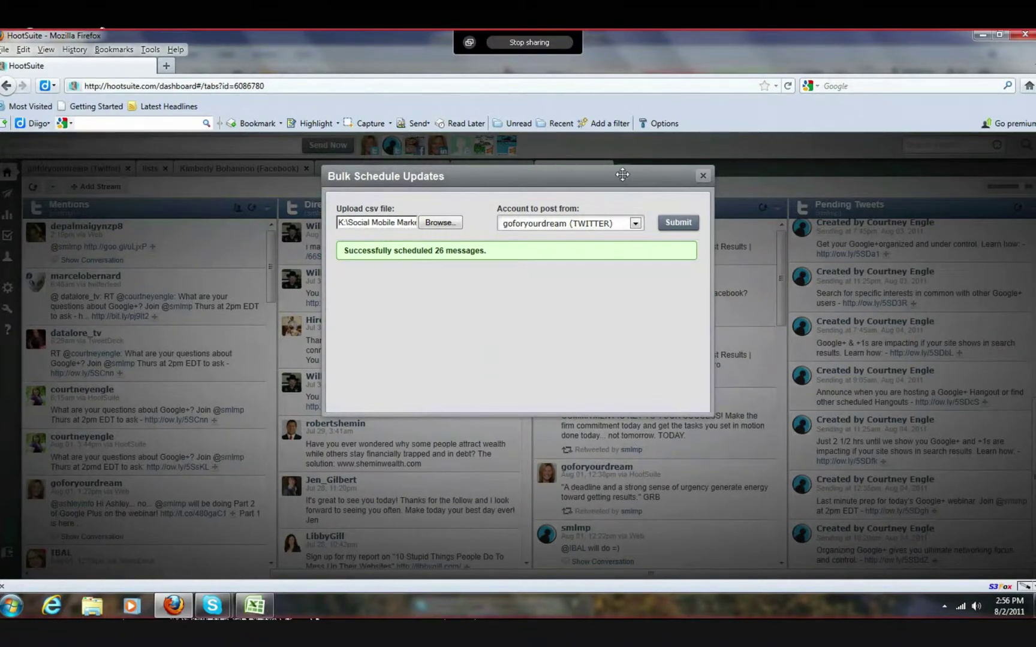
{"action": "left_click", "coordinate": [703, 177]}
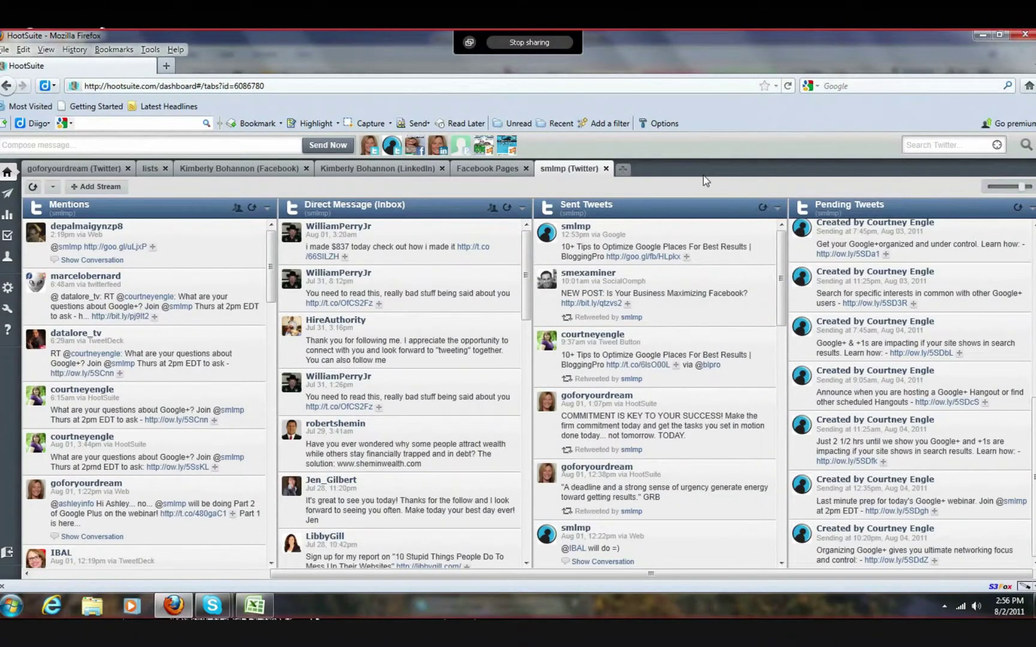
Open the goforyourdream (Twitter) dashboard and check the scheduled messages in its Pending Tweets stream.
{"action": "left_click", "coordinate": [77, 171]}
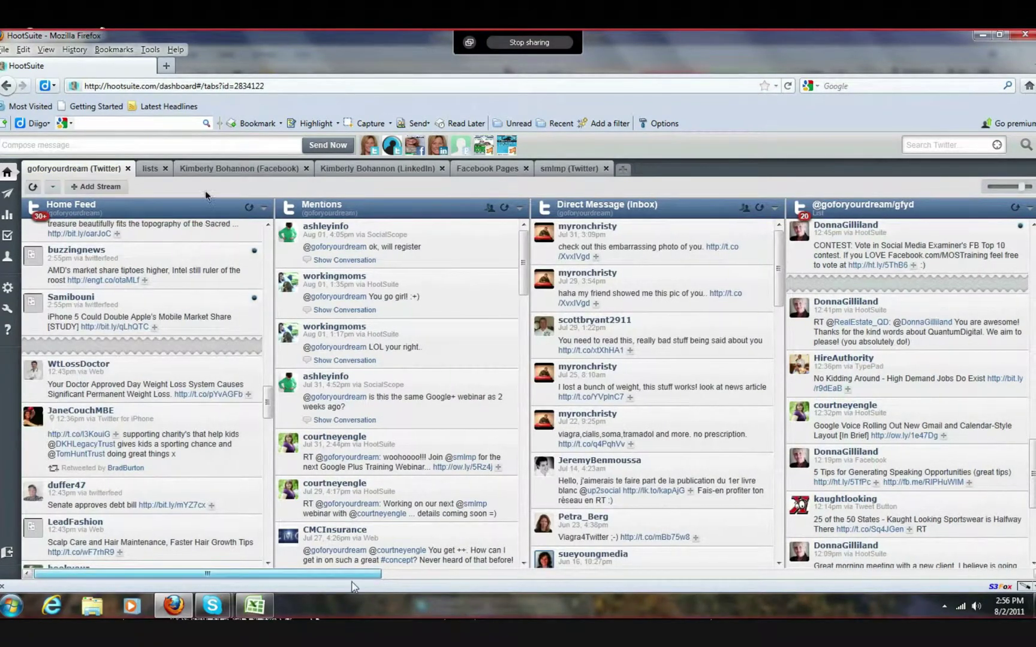
{"action": "left_click_drag", "start_coordinate": [352, 582], "coordinate": [609, 583]}
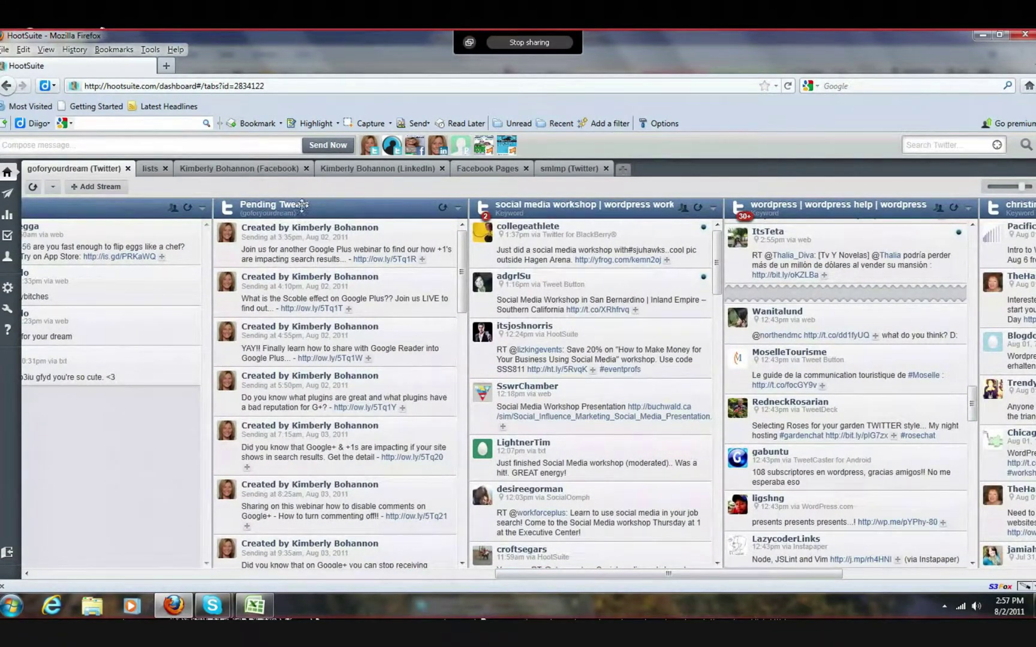
{"action": "left_click", "coordinate": [100, 189]}
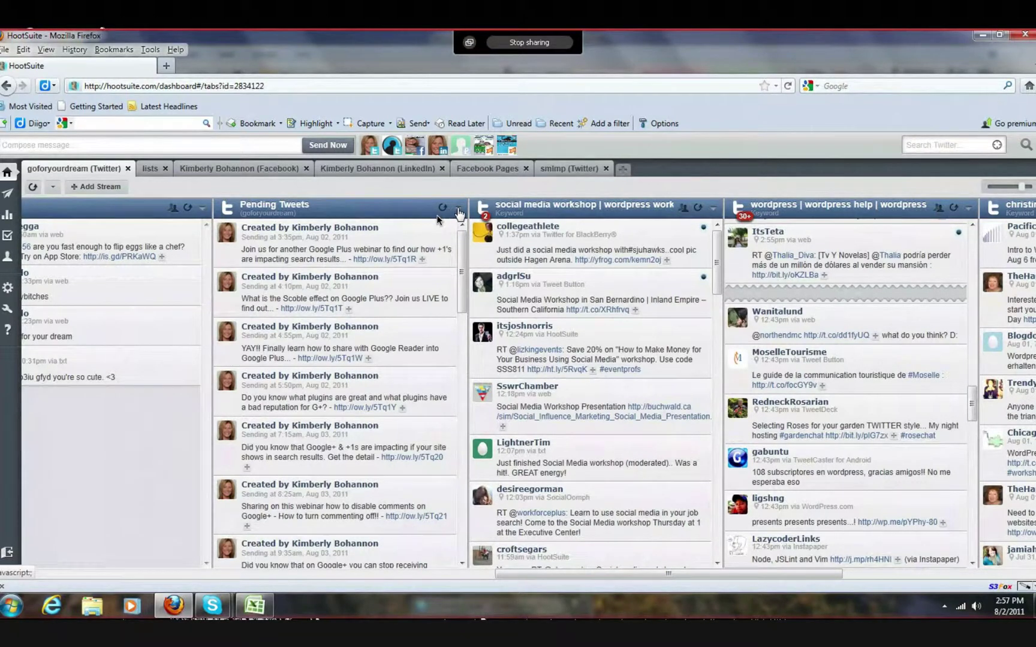
Delete the Pending Tweets stream from the goforyourdream (Twitter) dashboard.
{"action": "left_click", "coordinate": [459, 213]}
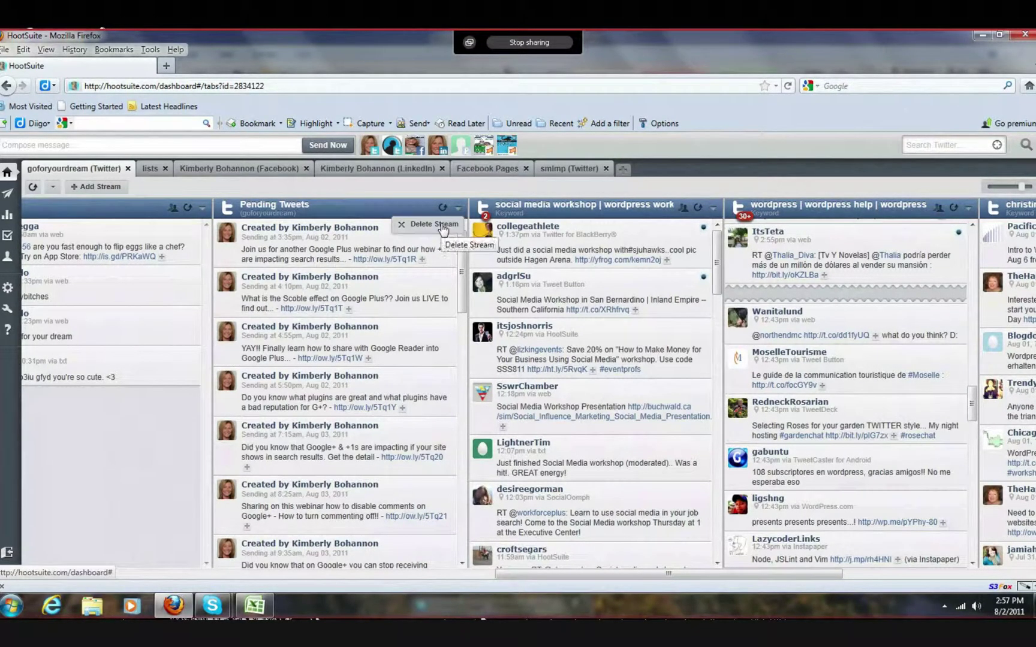
{"action": "left_click", "coordinate": [458, 207]}
{"action": "left_click", "coordinate": [446, 227]}
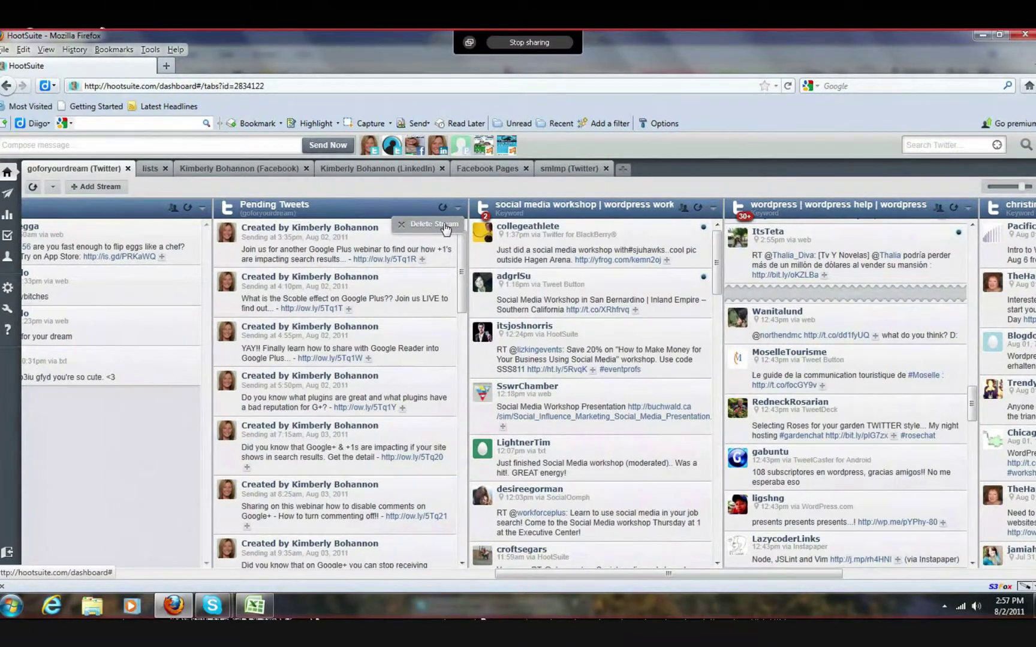
{"action": "left_click", "coordinate": [445, 226]}
{"action": "left_click", "coordinate": [510, 323]}
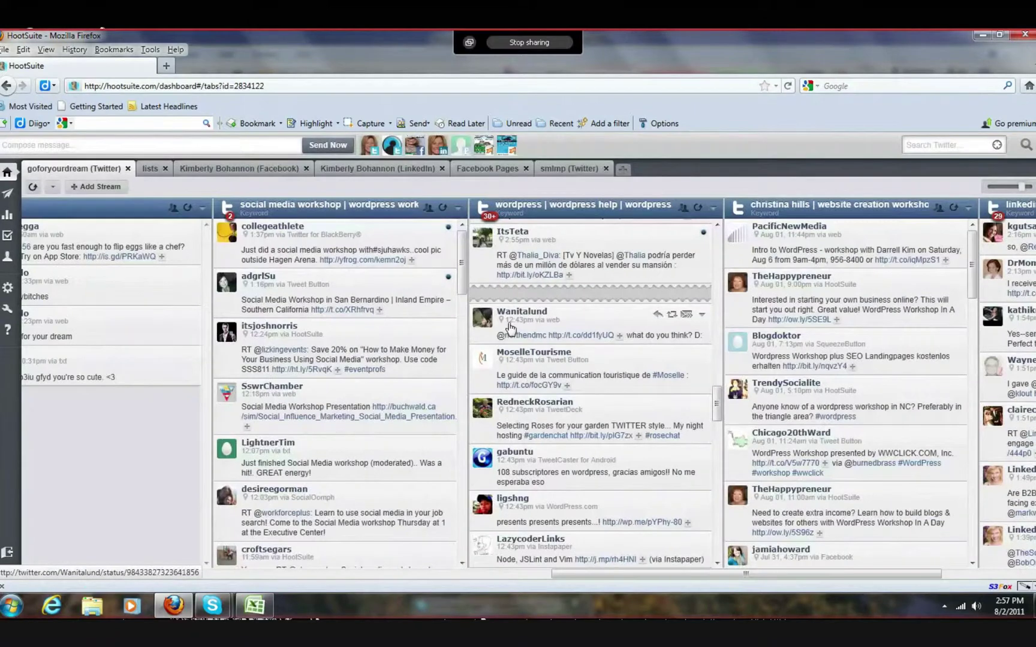
Add a Twitter feed stream of type Pending Tweets for the goforyourdream profile.
{"action": "left_click", "coordinate": [95, 190]}
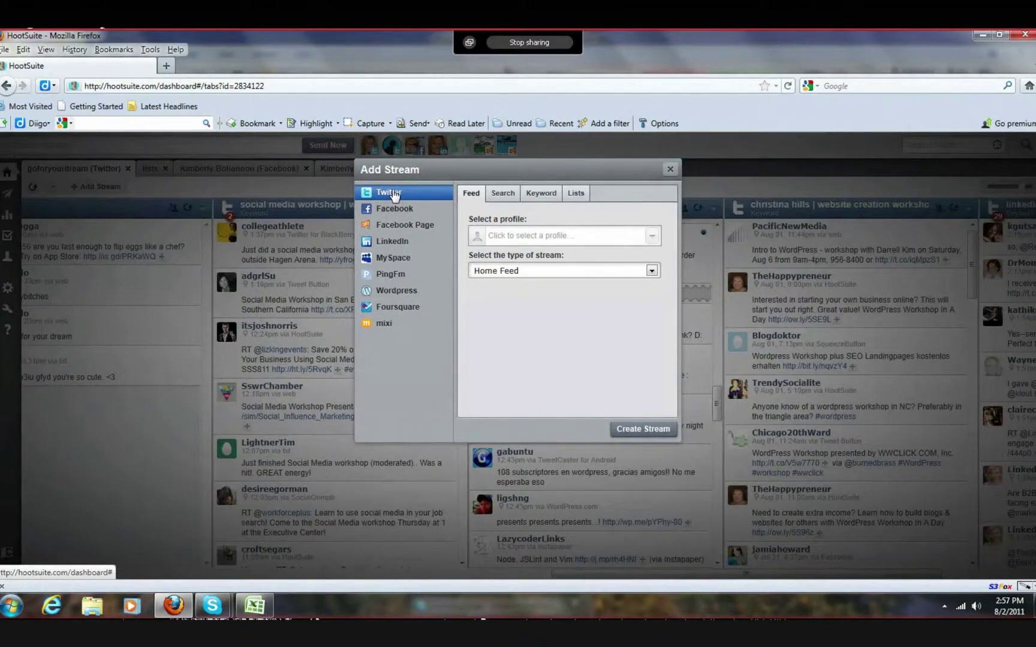
{"action": "left_click", "coordinate": [604, 238]}
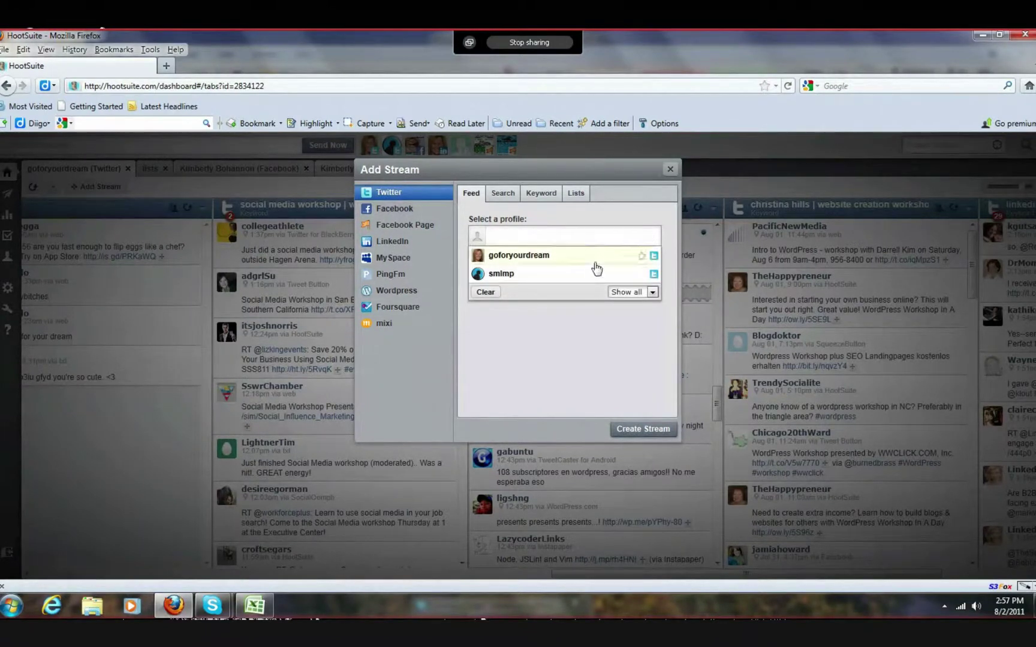
{"action": "left_click", "coordinate": [529, 256]}
{"action": "left_click", "coordinate": [643, 237]}
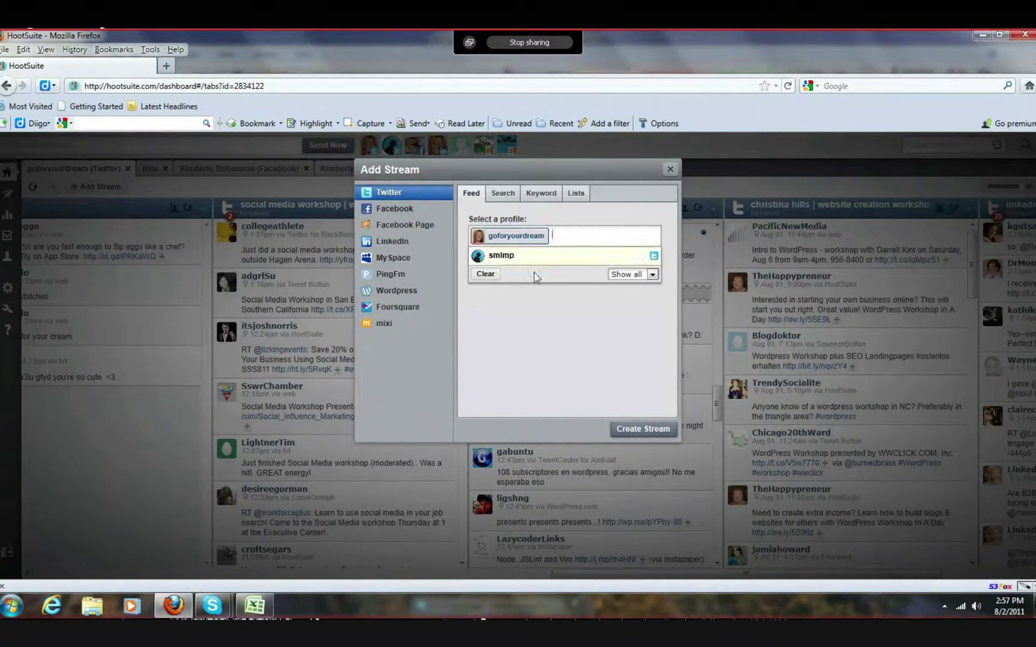
{"action": "left_click", "coordinate": [569, 292]}
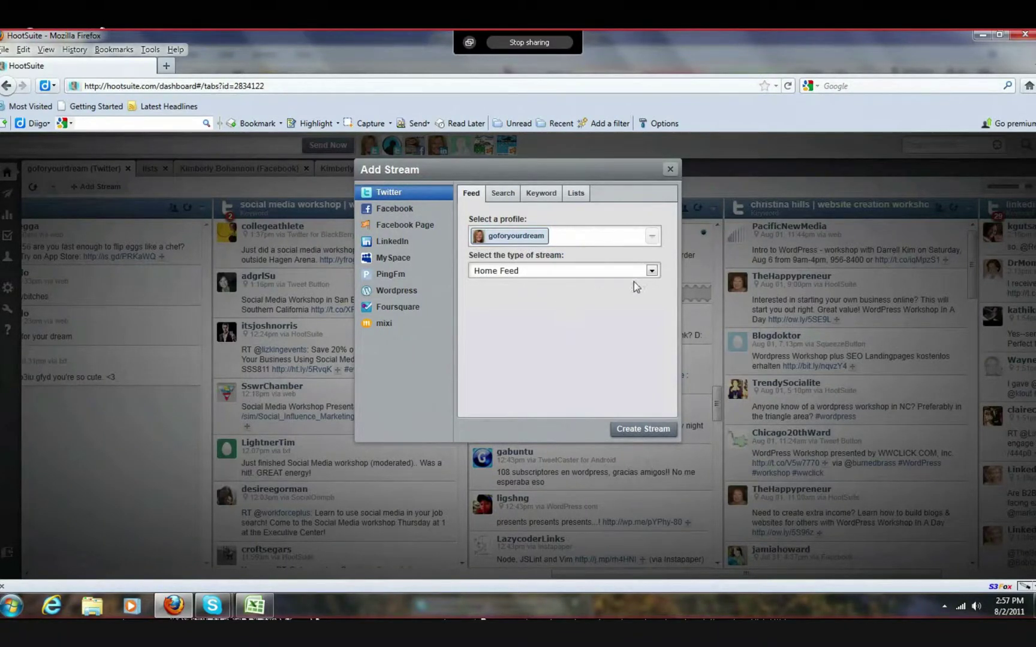
{"action": "left_click", "coordinate": [651, 270]}
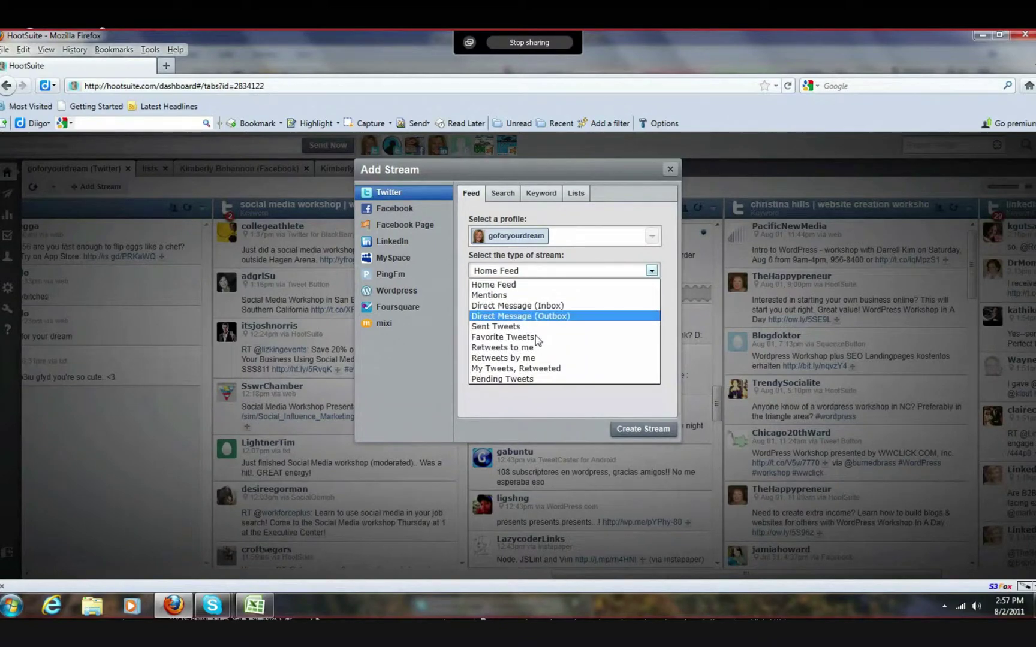
{"action": "left_click", "coordinate": [501, 379]}
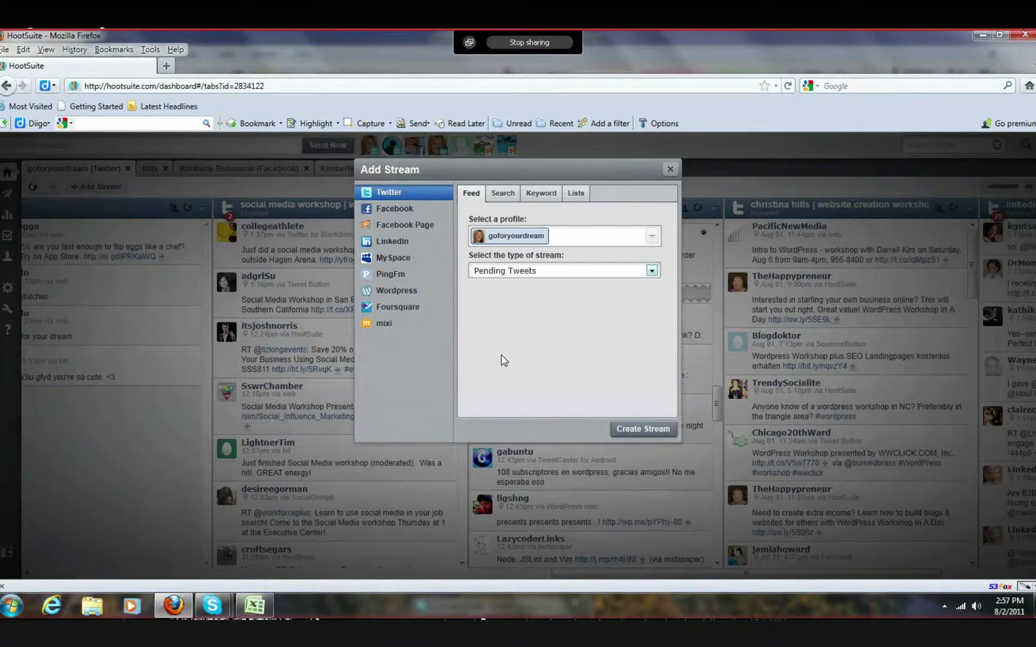
{"action": "left_click", "coordinate": [657, 432]}
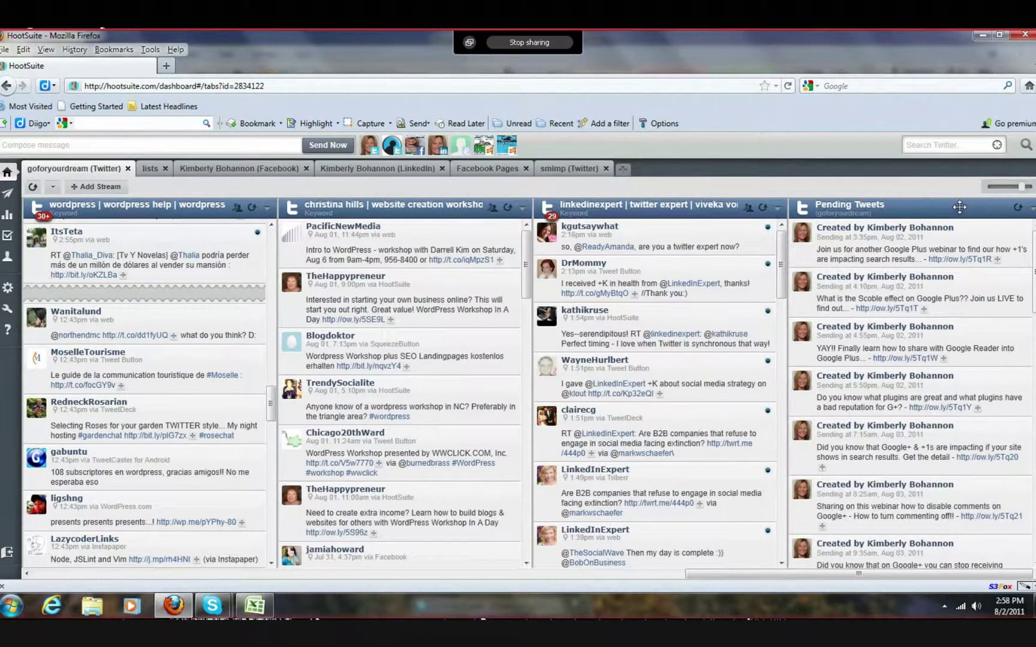
Place the Pending Tweets stream directly before the gfyd search stream, and narrow the stream columns so five fit on screen.
{"action": "left_click_drag", "start_coordinate": [957, 208], "coordinate": [36, 218]}
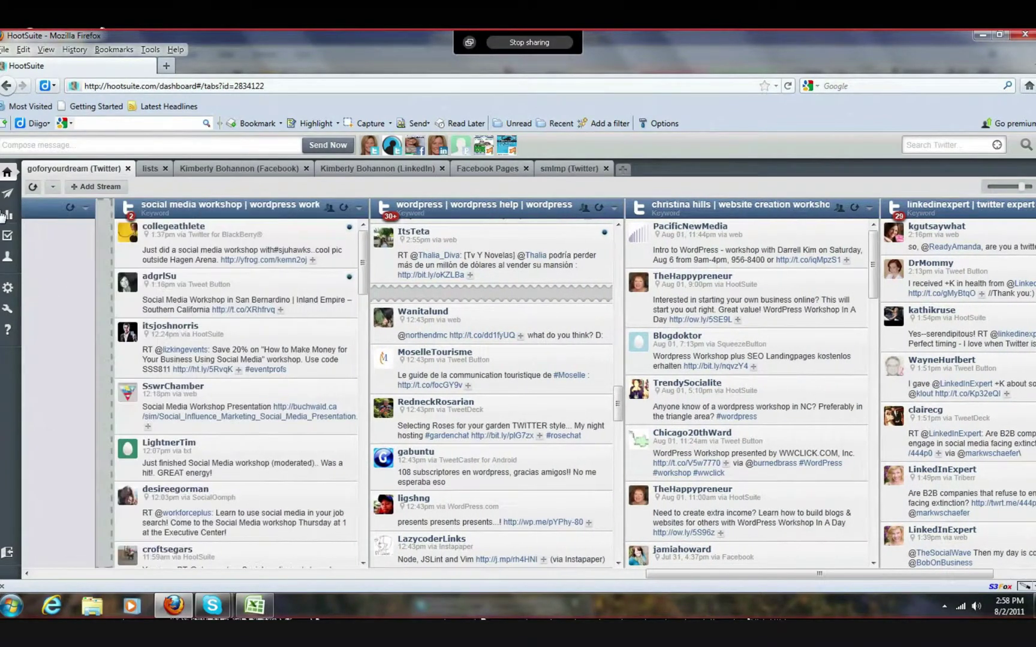
{"action": "mouse_move", "coordinate": [5, 216]}
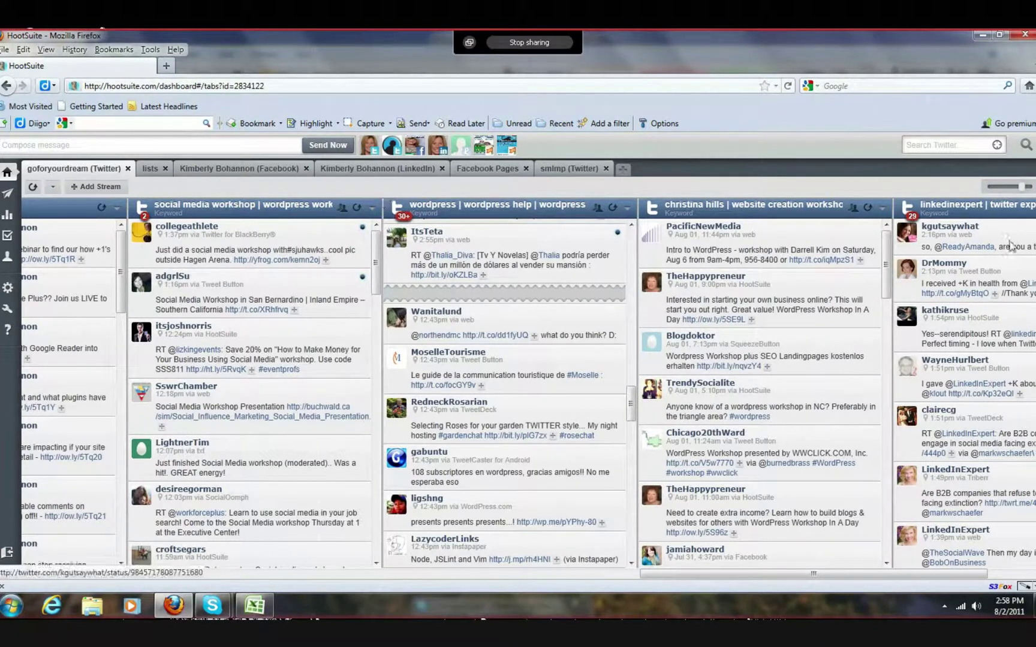
{"action": "mouse_move", "coordinate": [1023, 193]}
{"action": "left_mouse_down"}
{"action": "mouse_move", "coordinate": [1000, 191]}
{"action": "mouse_move", "coordinate": [1031, 187]}
{"action": "left_mouse_up"}
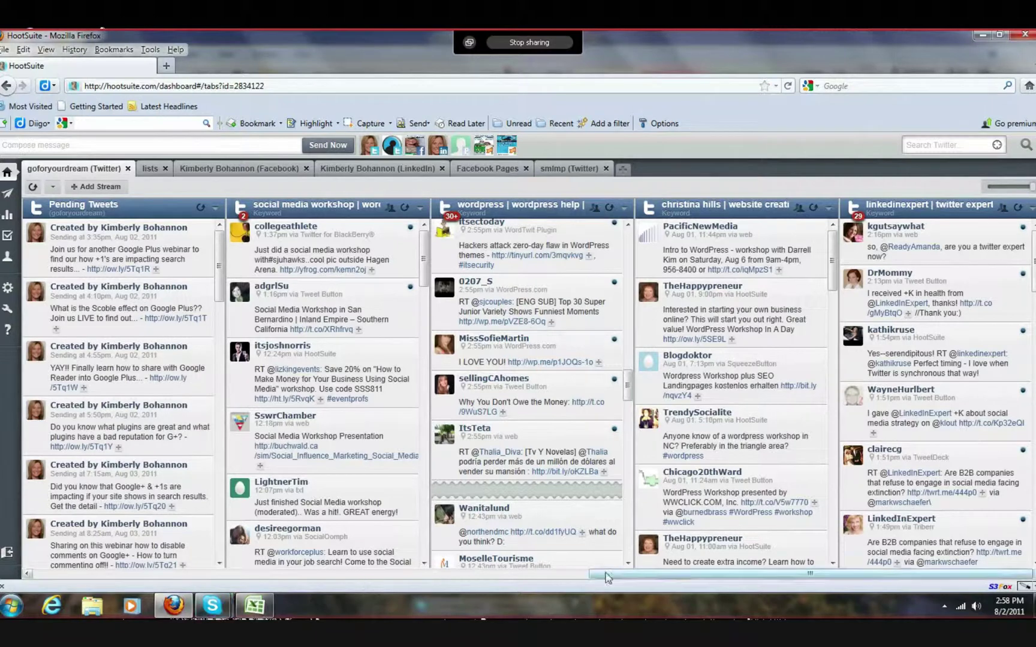
{"action": "left_click_drag", "start_coordinate": [605, 574], "coordinate": [308, 575]}
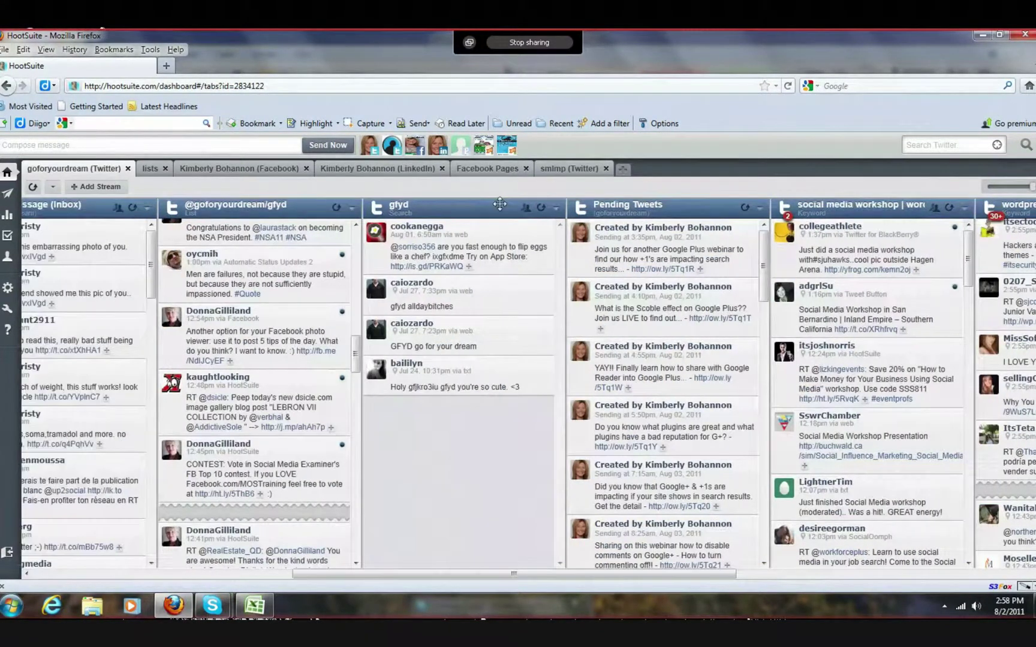
{"action": "left_click_drag", "start_coordinate": [499, 205], "coordinate": [577, 273]}
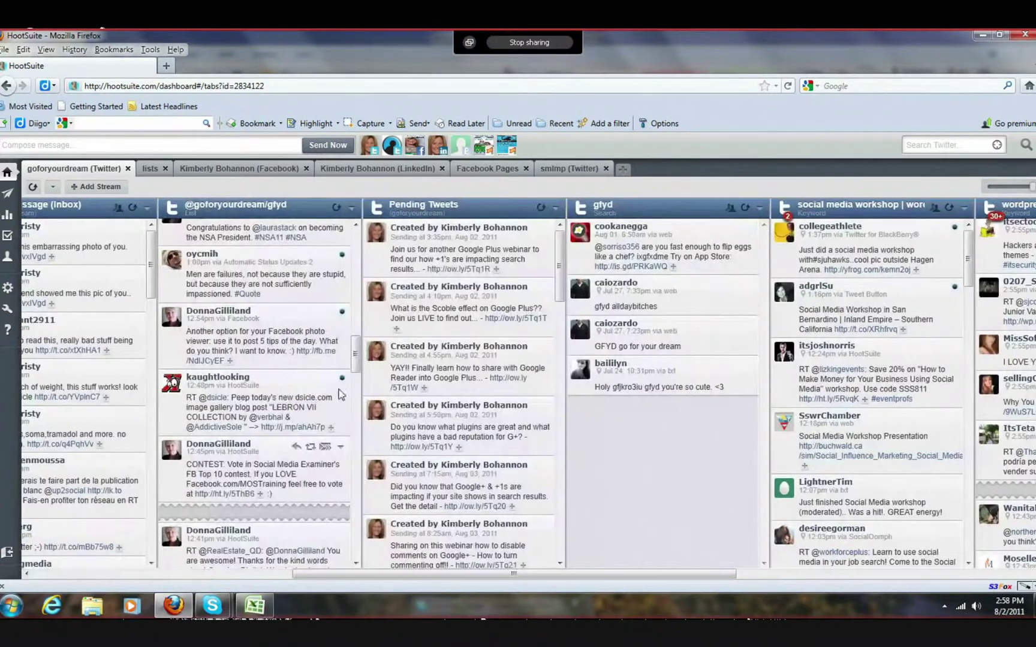
{"action": "left_click_drag", "start_coordinate": [390, 227], "coordinate": [518, 232]}
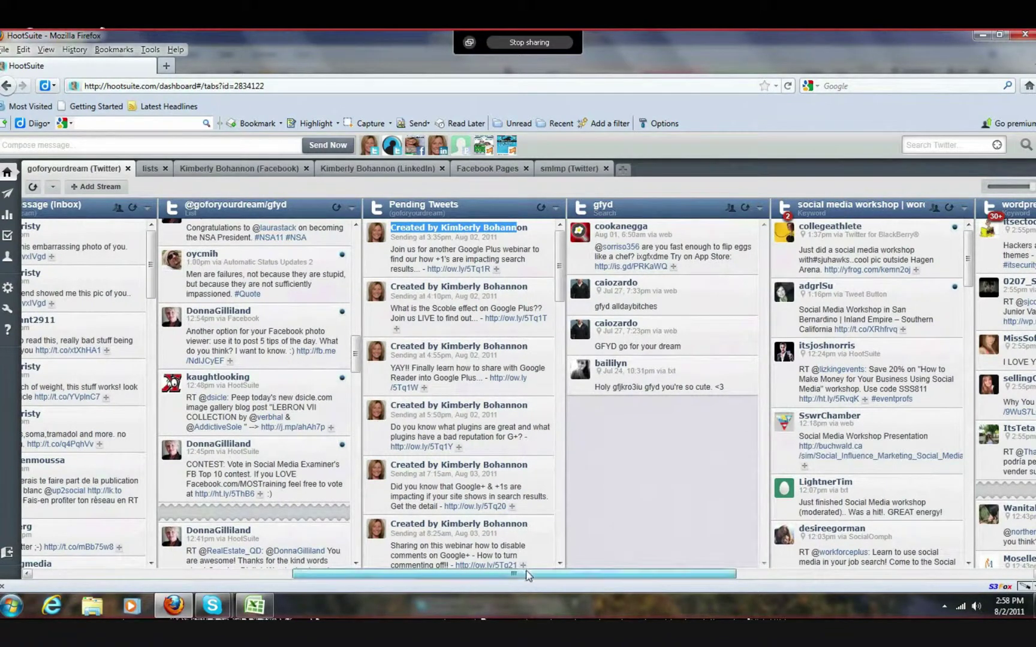
{"action": "scroll", "coordinate": [514, 577], "scroll_direction": "left", "scroll_amount": 2}
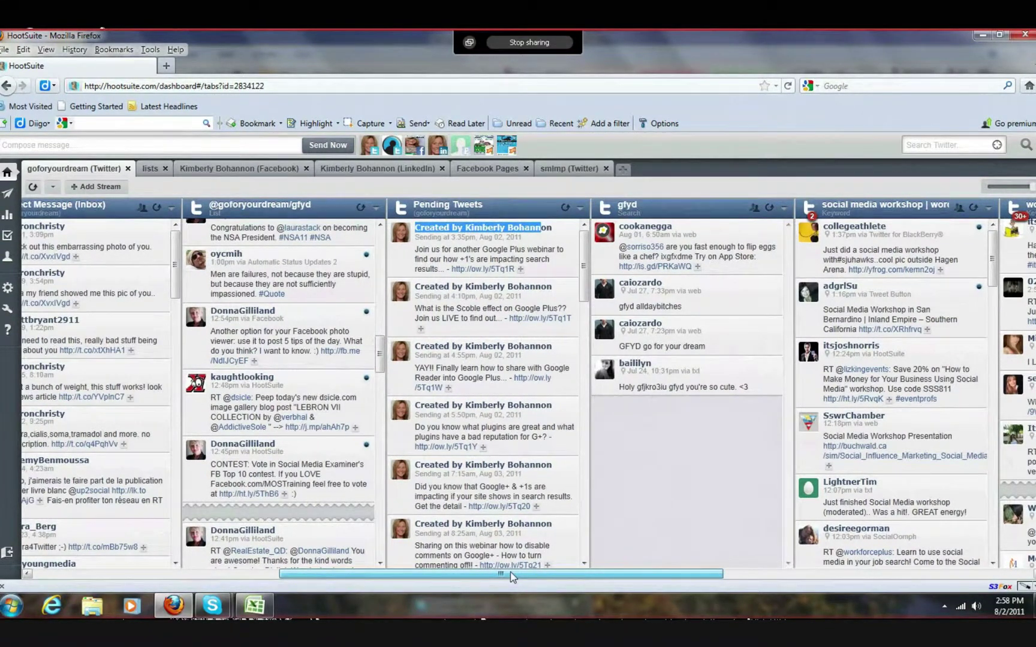
{"action": "left_click_drag", "start_coordinate": [512, 577], "coordinate": [436, 585]}
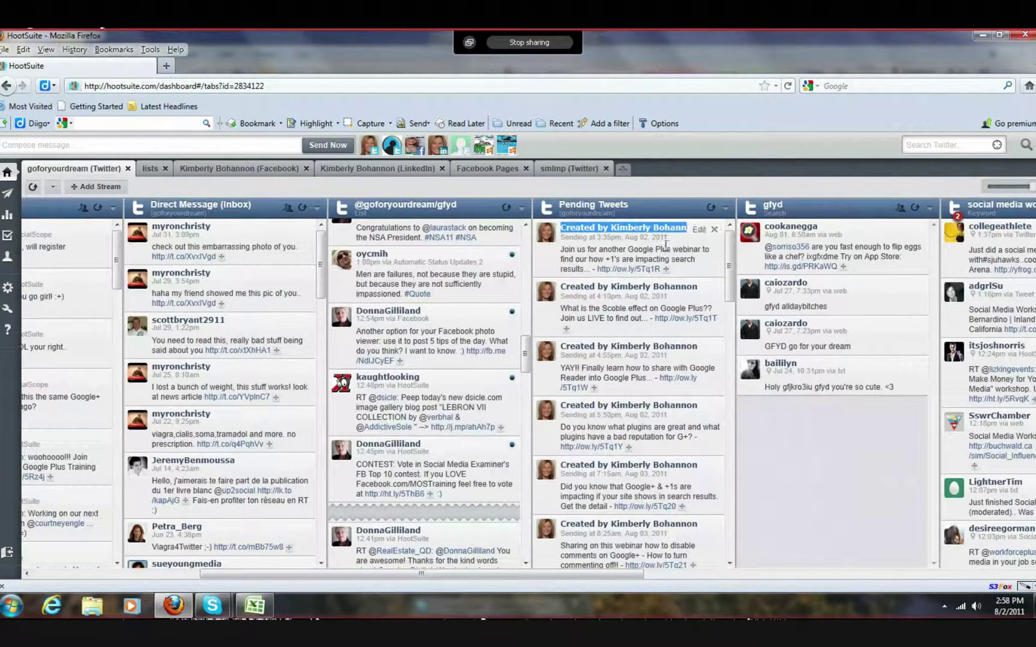
{"action": "left_click", "coordinate": [710, 268]}
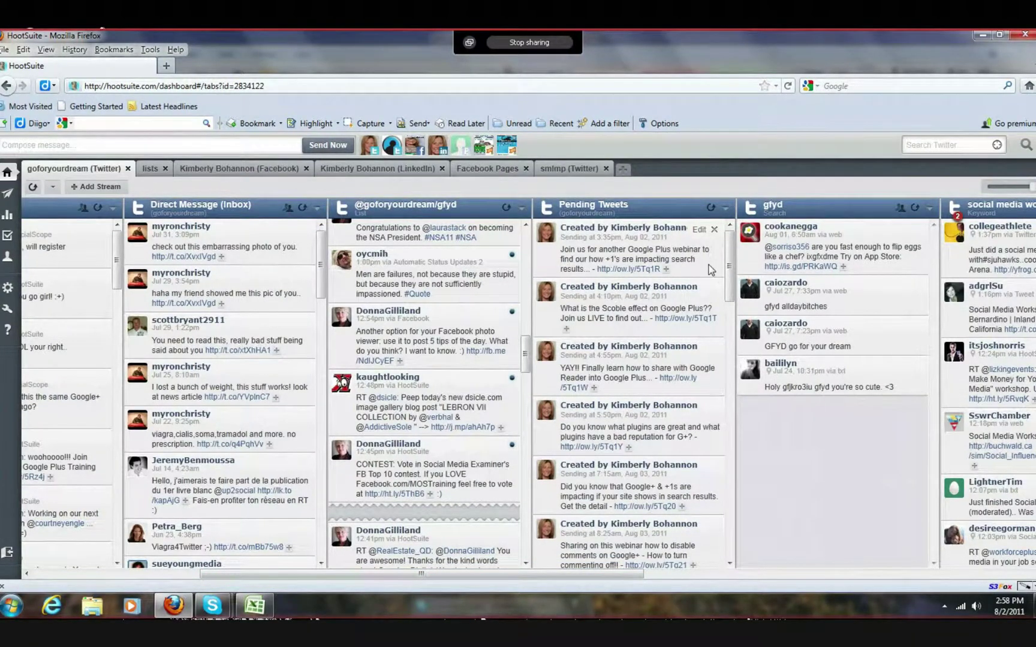